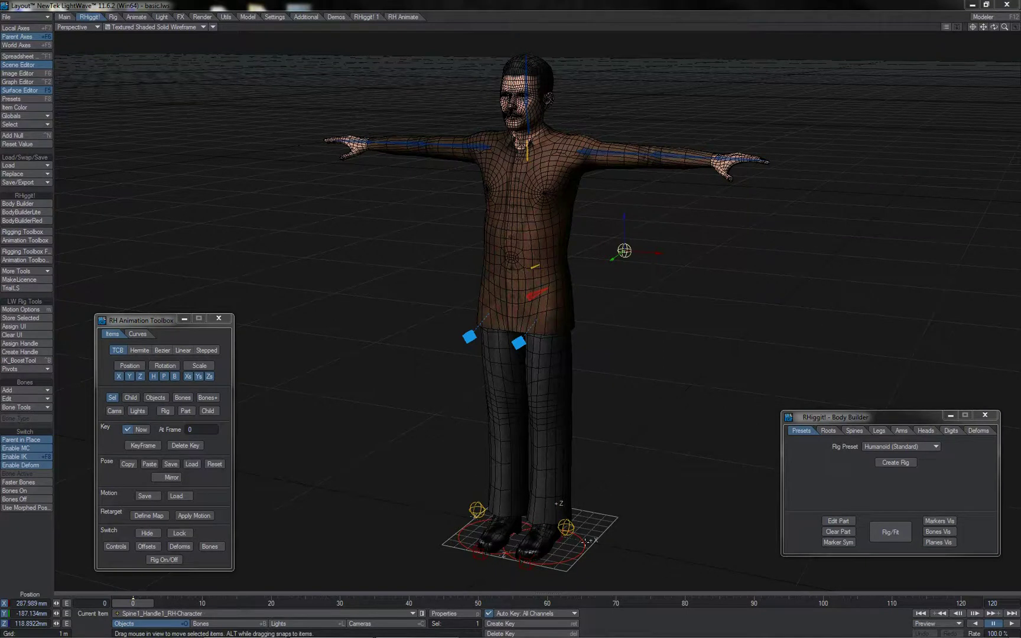
# Try lowering the character's main root bone to bend the legs, and undo the move.
pyautogui.click(537, 293)
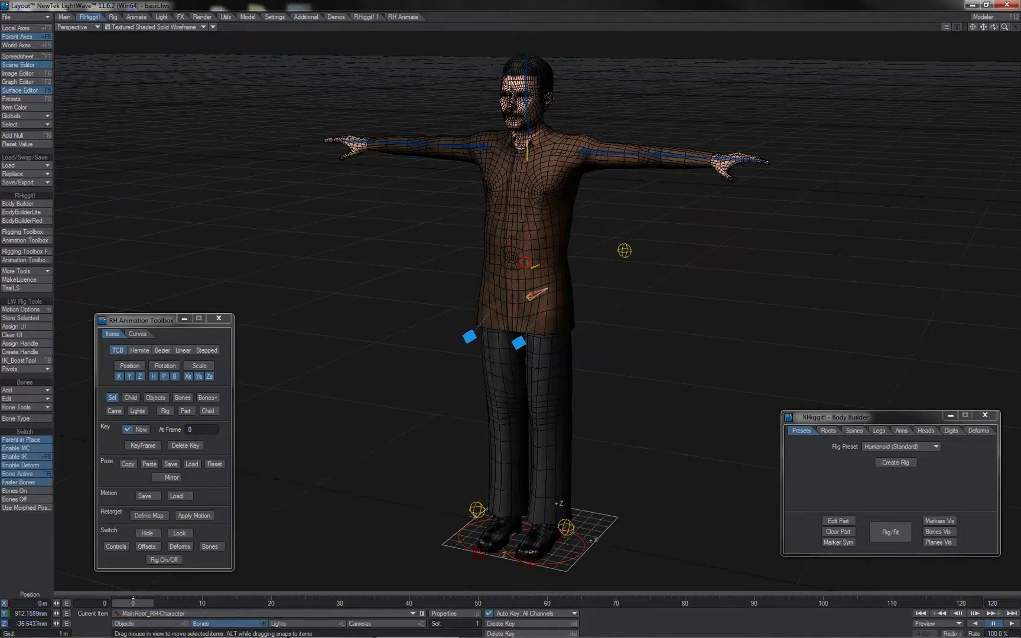
pyautogui.moveTo(528, 263); pyautogui.dragTo(528, 354)
pyautogui.moveTo(621, 230); pyautogui.dragTo(621, 172, button='right')
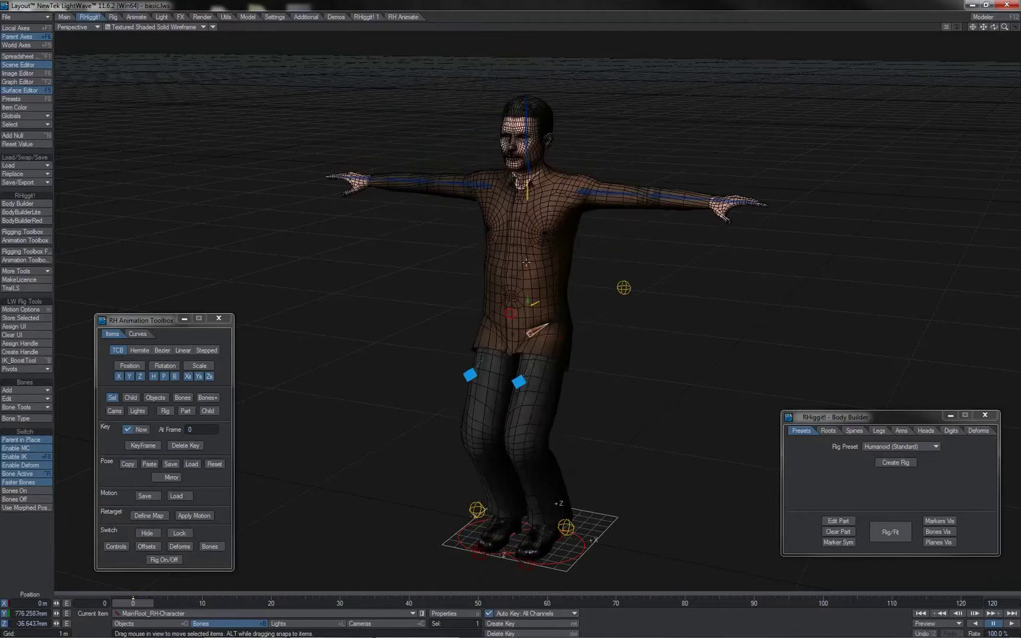
pyautogui.hotkey('ctrl', 'z')
# Try rotating the left shoulder bone down and tilting the head bone, and undo both rotations.
pyautogui.click(605, 152)
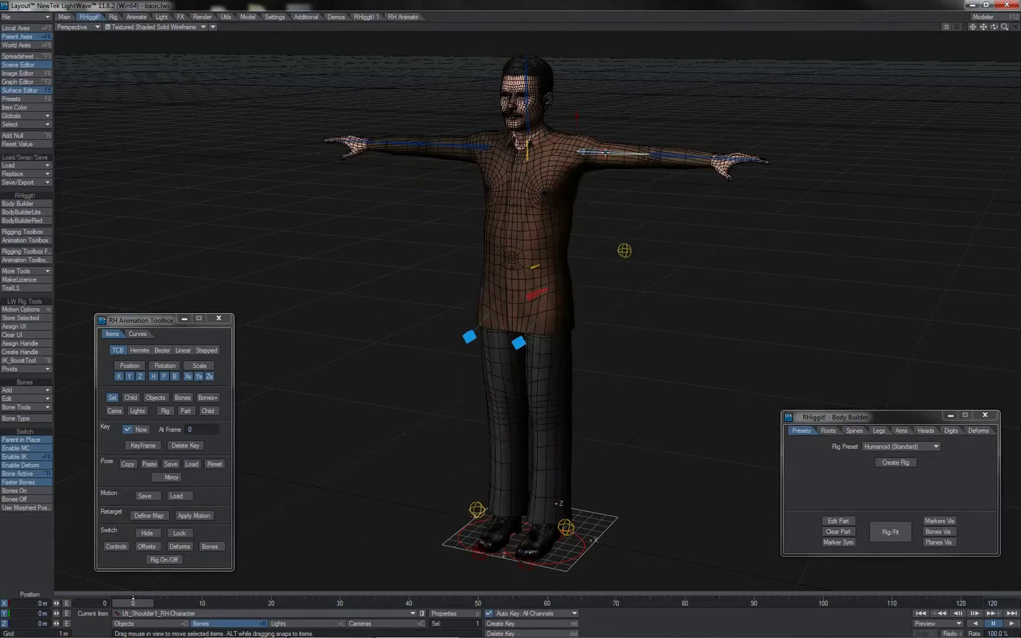
pyautogui.press('y')
pyautogui.moveTo(650, 125); pyautogui.dragTo(540, 139)
pyautogui.click(529, 91)
pyautogui.moveTo(675, 80); pyautogui.dragTo(645, 112)
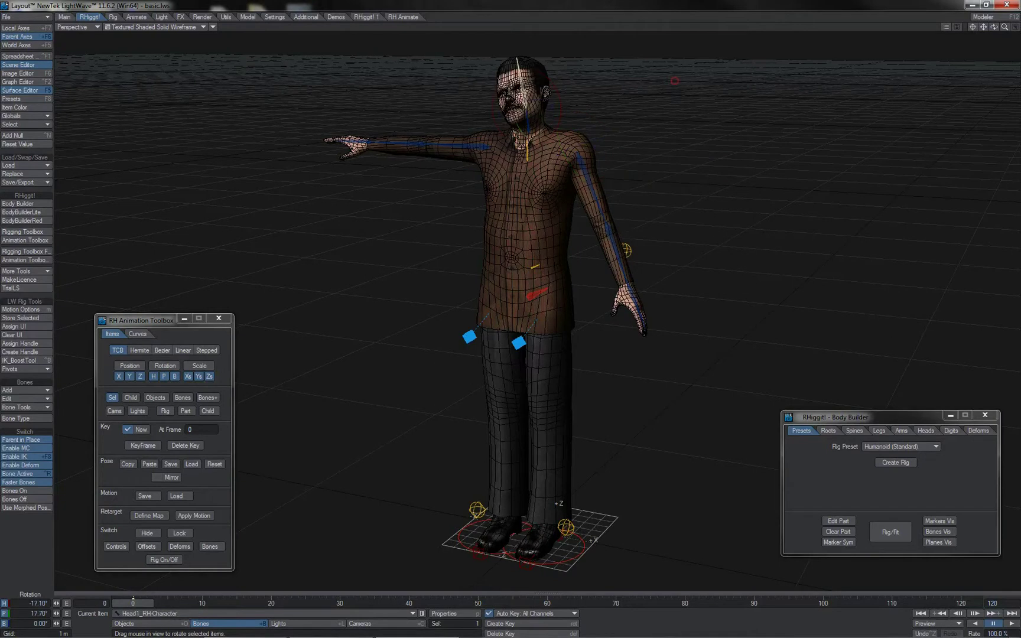
pyautogui.hotkey('ctrl', 'z')
pyautogui.hotkey('ctrl', 'z')
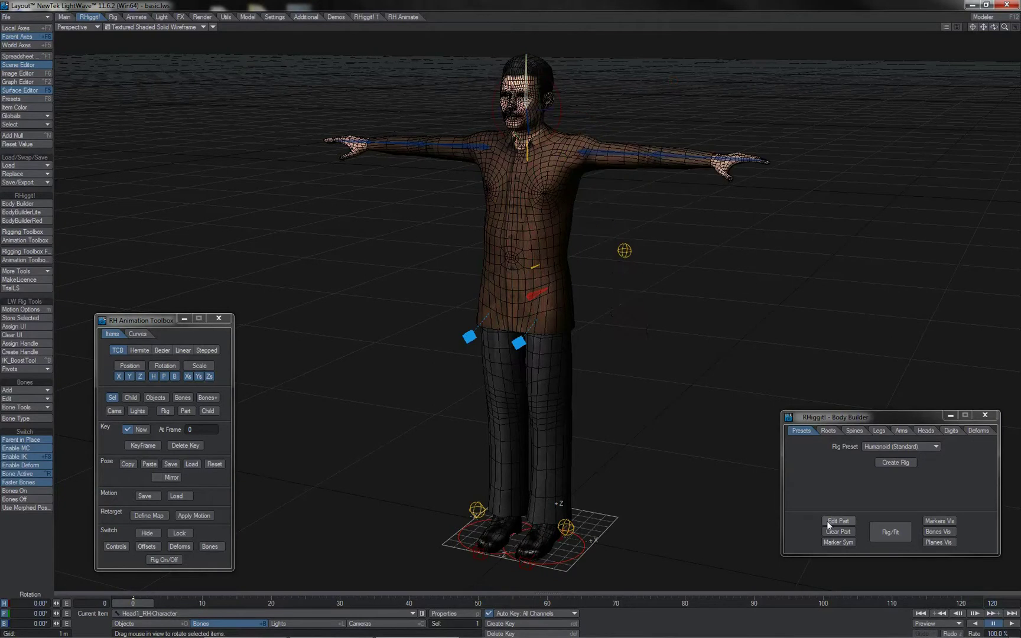
# Open the head part's attributes for editing and view the available control types.
pyautogui.click(829, 523)
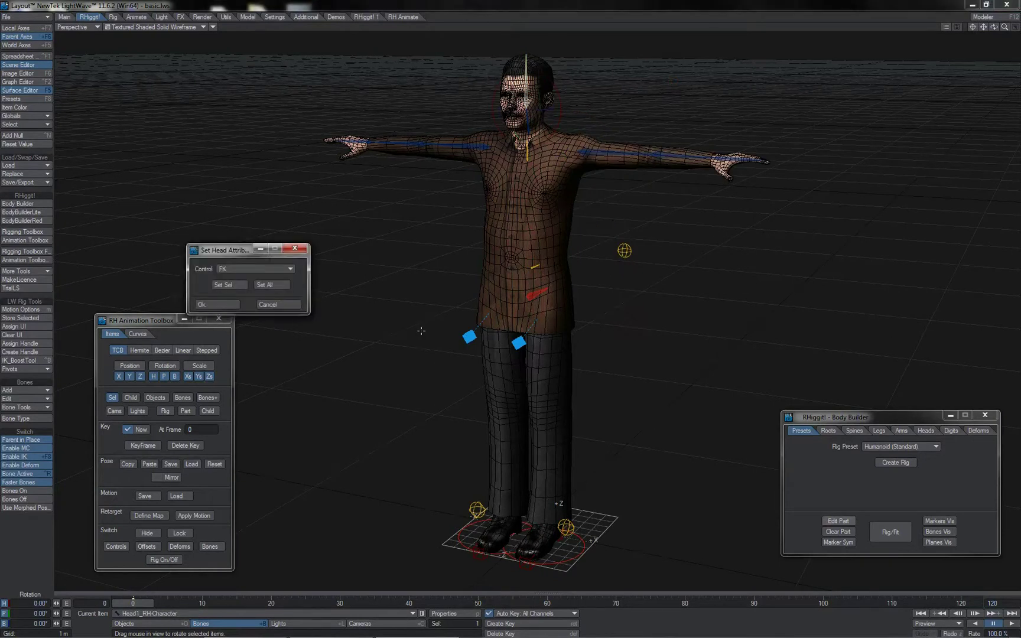
pyautogui.click(289, 270)
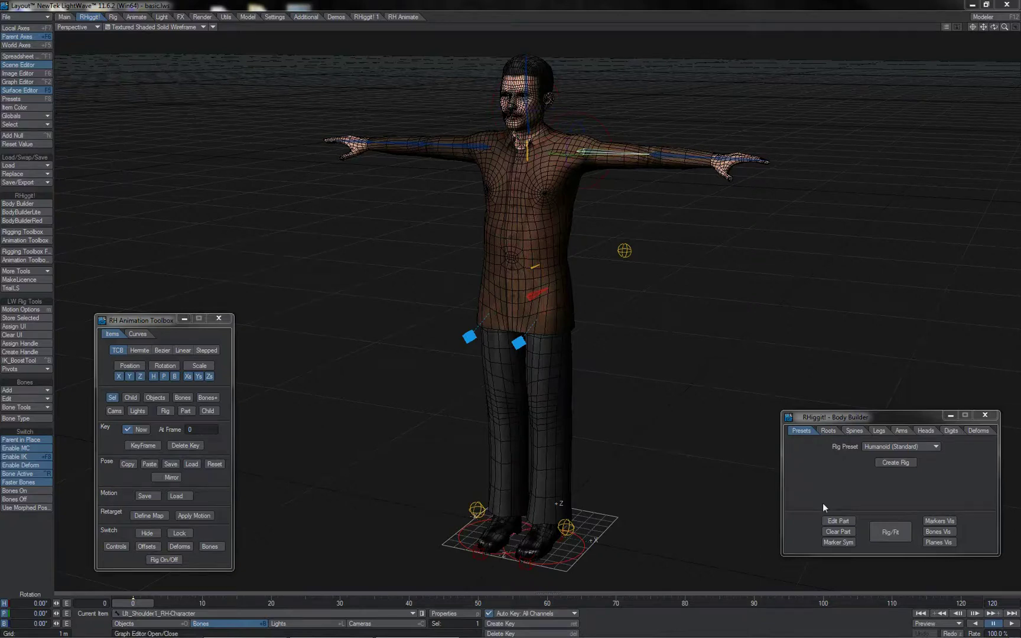
# Edit the arm part's attributes and set the arm control type to IK/FK.
pyautogui.click(832, 522)
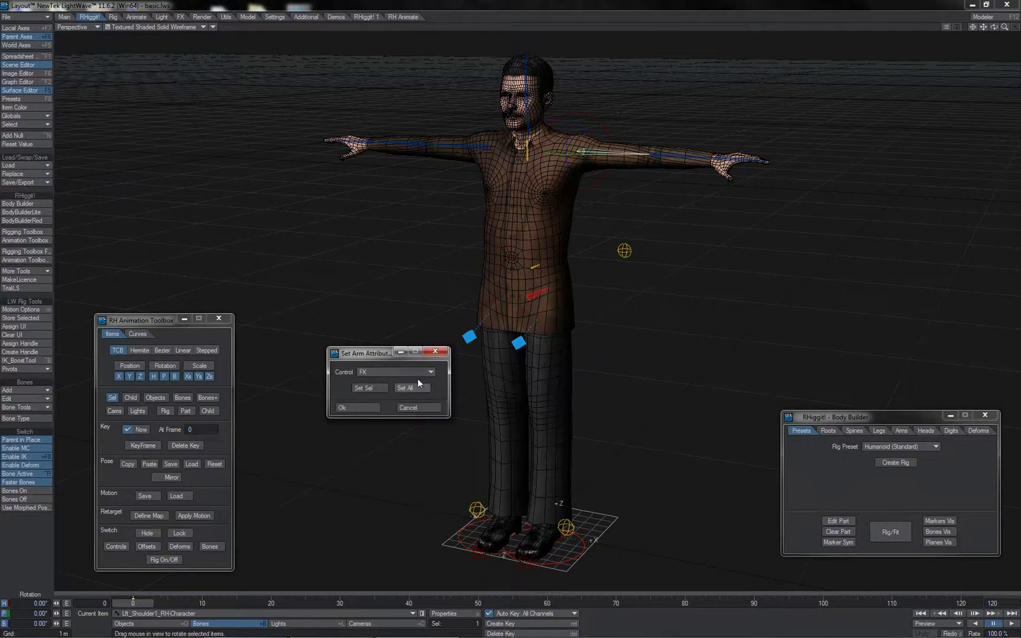
pyautogui.click(416, 374)
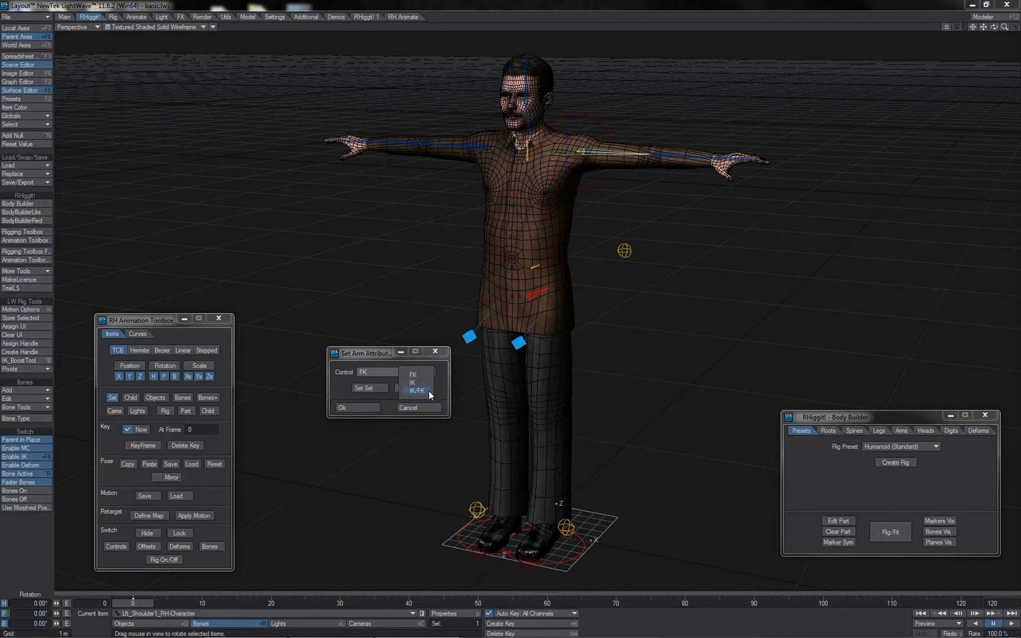
pyautogui.click(428, 392)
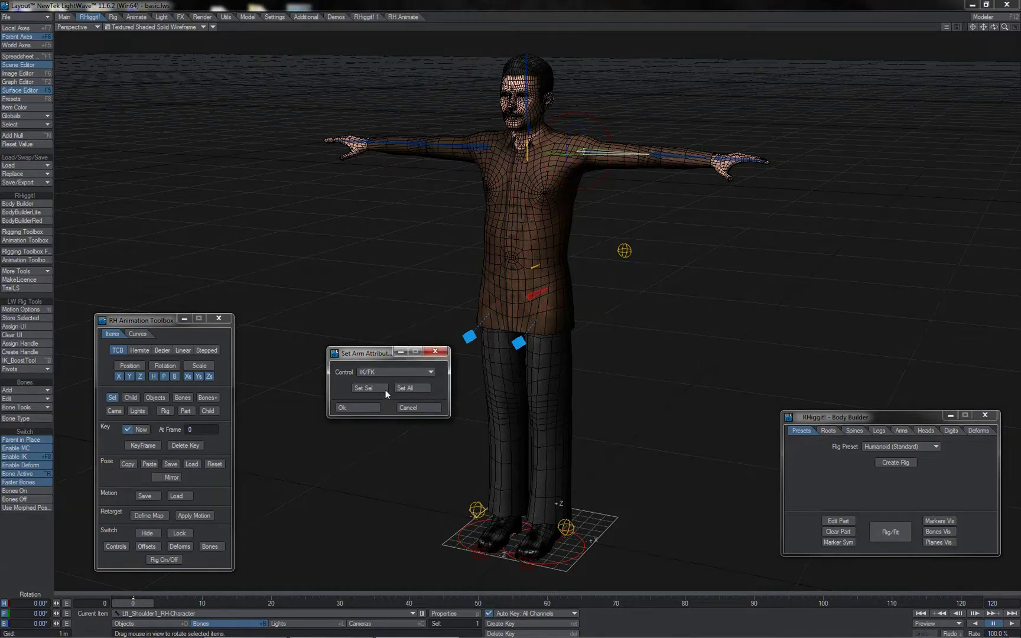
pyautogui.click(370, 409)
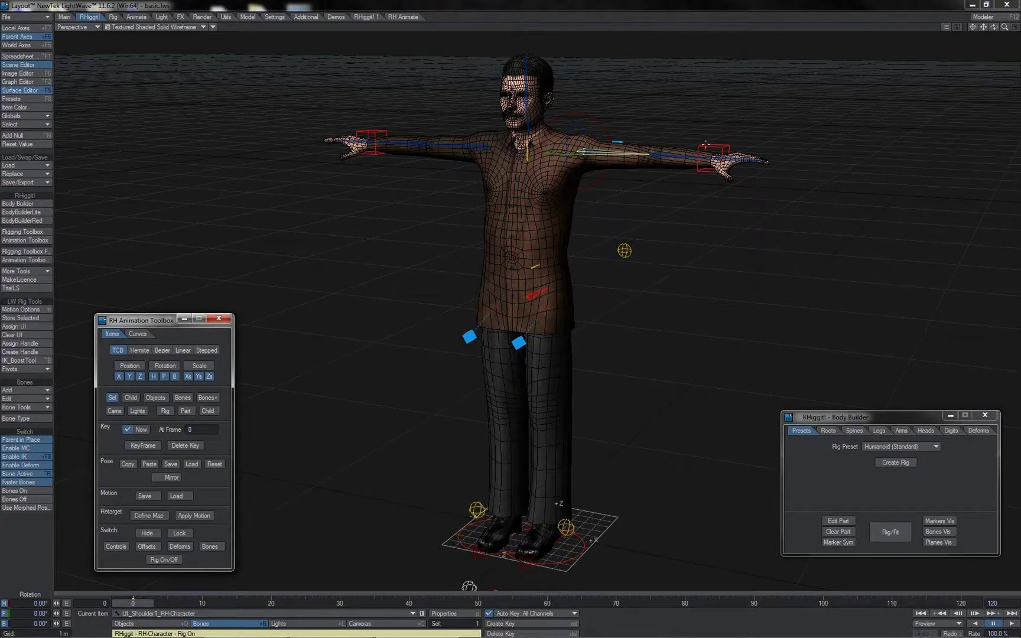
# Try rotating the left shoulder down and bending the left elbow with the FK bones, and undo the pose.
pyautogui.click(705, 145)
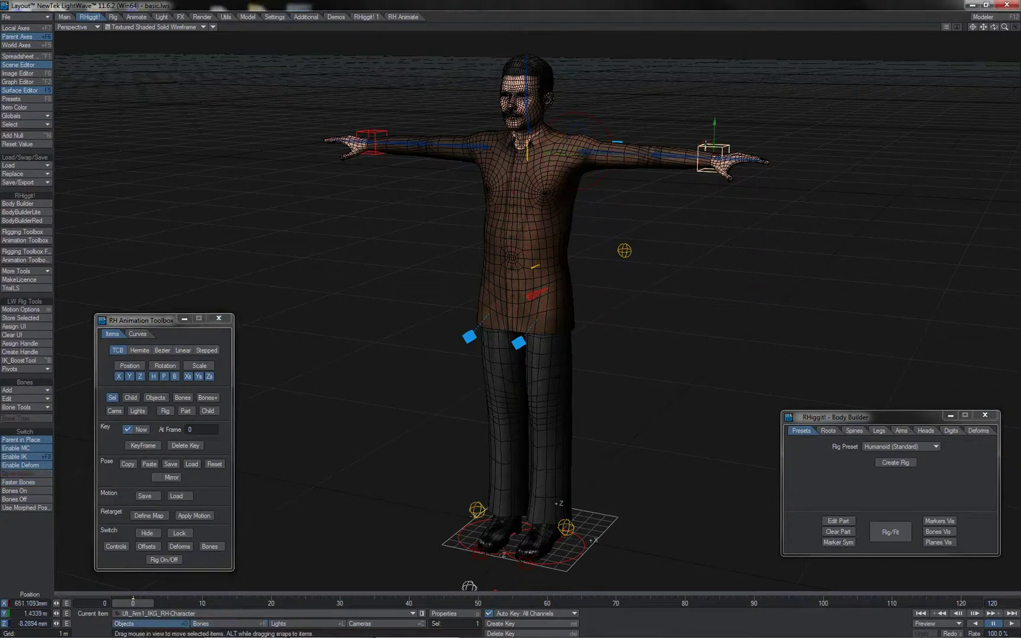
pyautogui.click(598, 152)
pyautogui.moveTo(659, 113); pyautogui.dragTo(648, 273)
pyautogui.click(620, 221)
pyautogui.moveTo(613, 186); pyautogui.dragTo(612, 248)
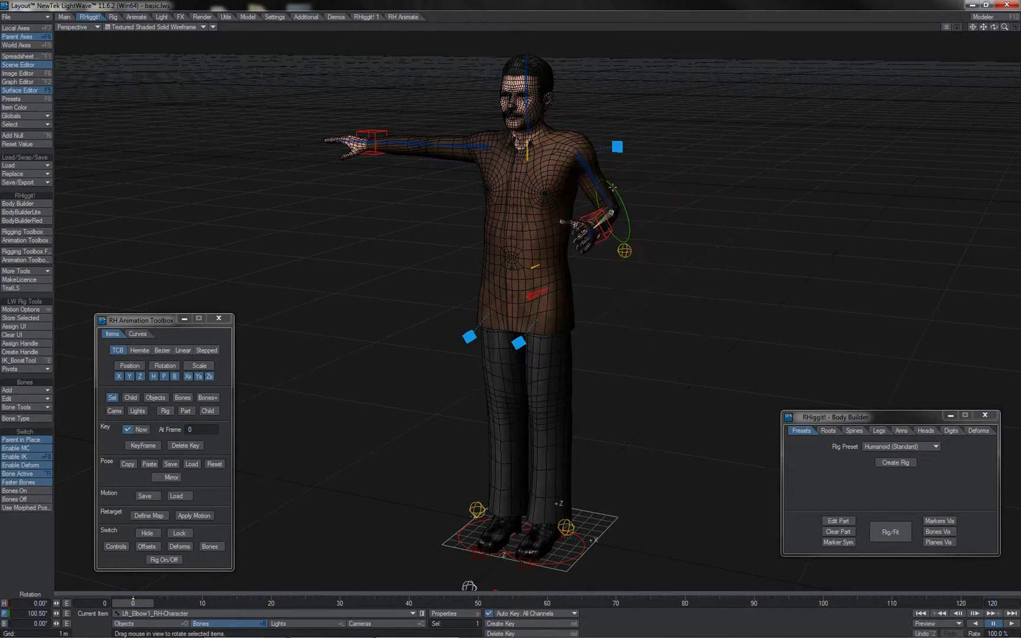
pyautogui.click(603, 234)
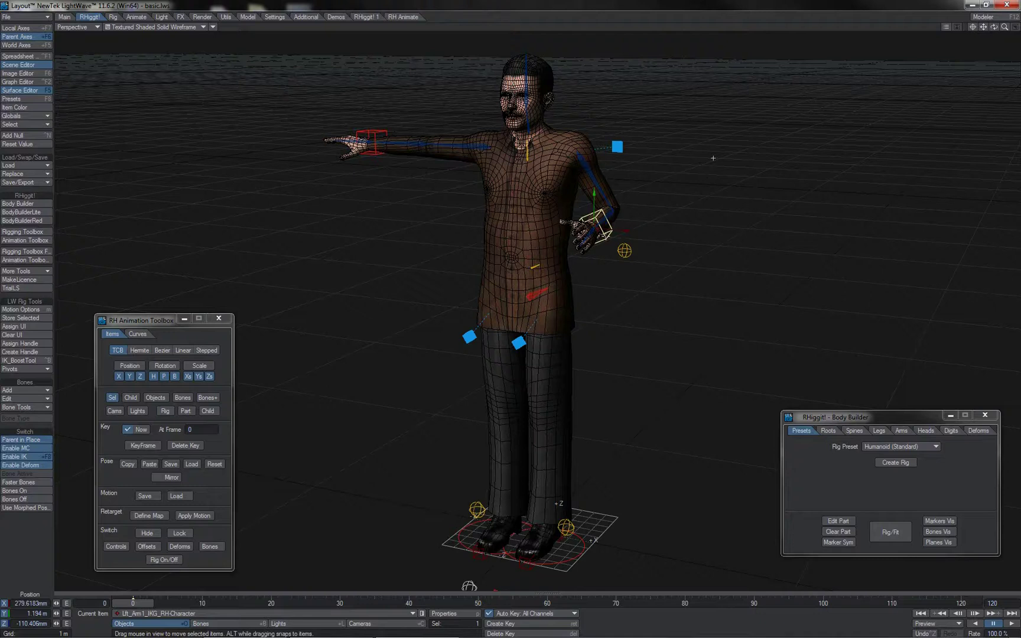
pyautogui.hotkey('ctrl', 'z')
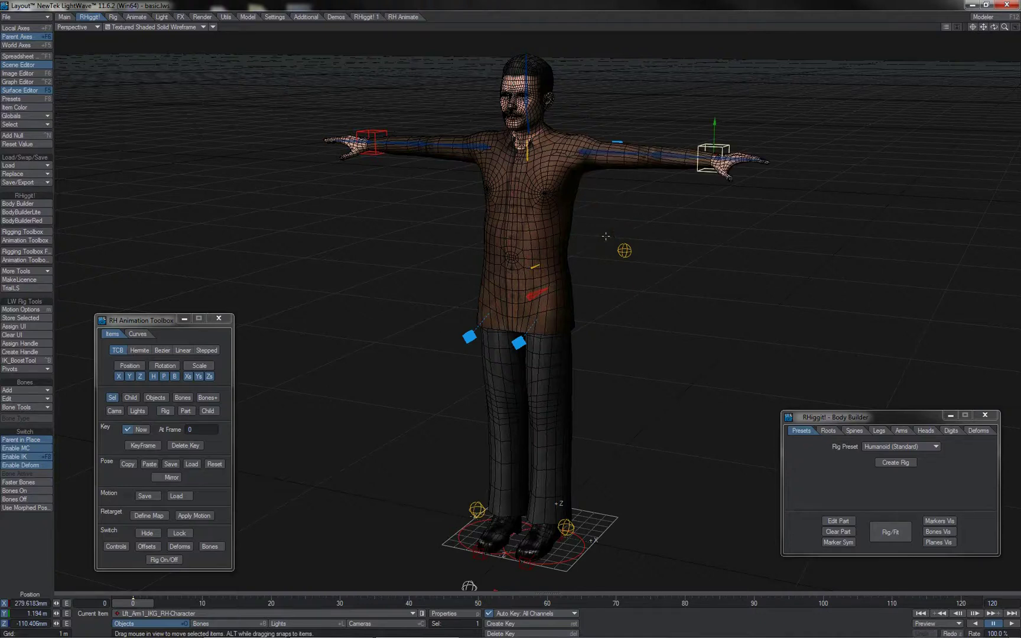
# Raise the left arm's IK/FK switch control beside the feet to 1 m on Y.
pyautogui.moveTo(984, 27); pyautogui.dragTo(987, 31)
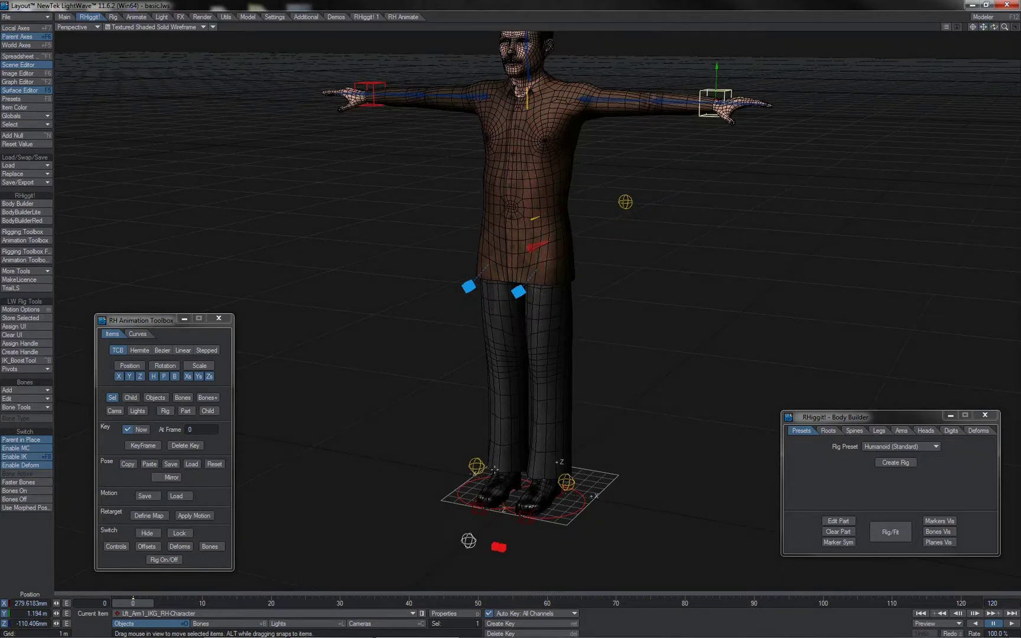
pyautogui.click(468, 540)
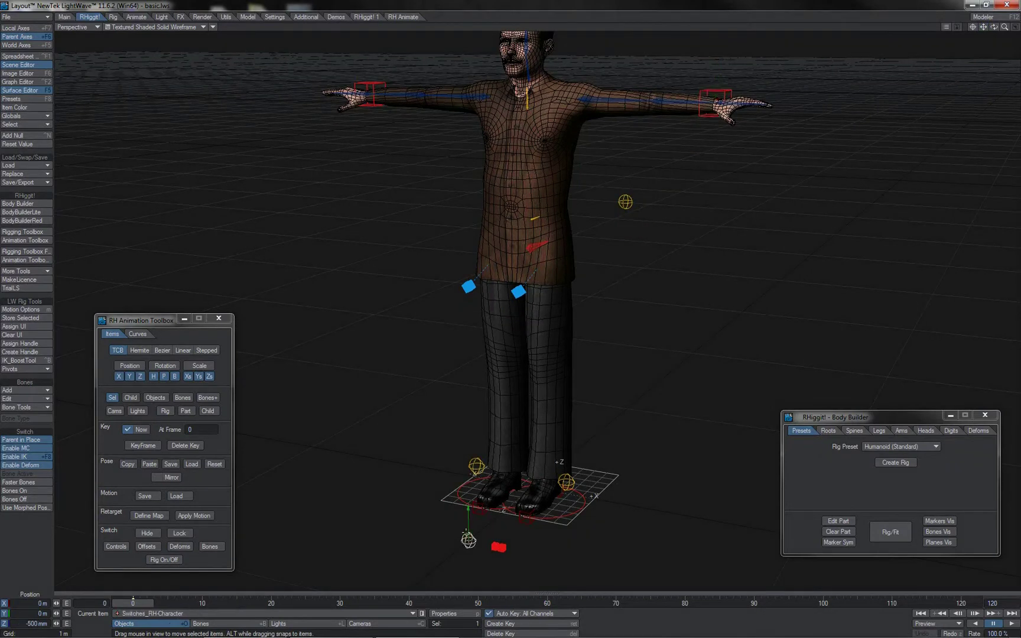
pyautogui.click(495, 544)
pyautogui.click(501, 547)
pyautogui.click(494, 546)
pyautogui.moveTo(495, 516); pyautogui.dragTo(510, 313)
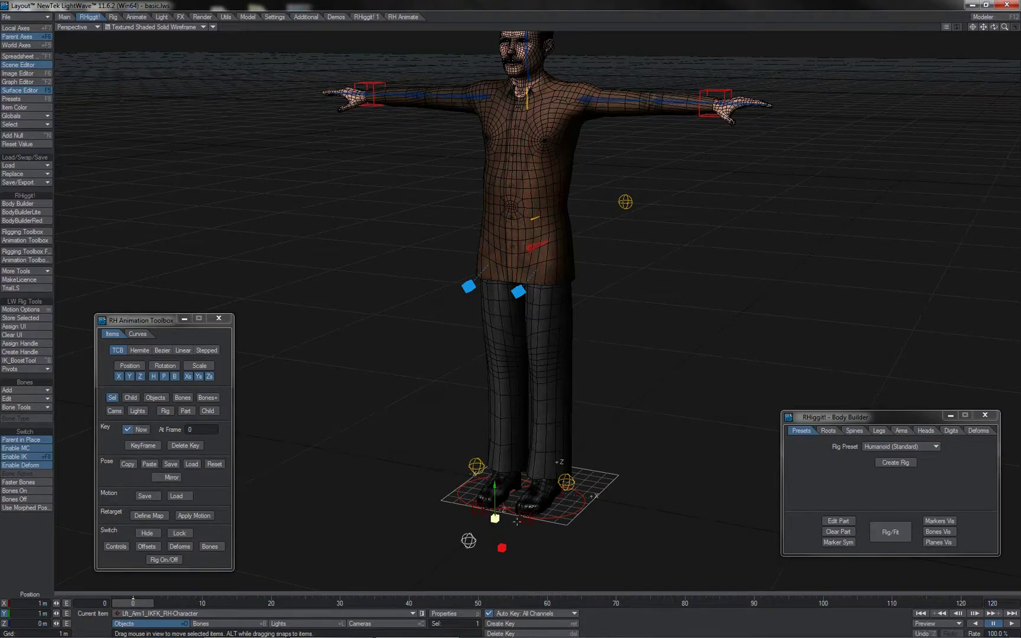
# Move the left arm's IK goal in front of the waist and rotate it to about H 178°, P 27°, B 62°.
pyautogui.click(703, 116)
pyautogui.moveTo(845, 164)
pyautogui.mouseDown()
pyautogui.moveTo(645, 166)
pyautogui.moveTo(846, 161)
pyautogui.mouseUp()
pyautogui.moveTo(846, 161); pyautogui.dragTo(846, 263, button='right')
pyautogui.moveTo(846, 162); pyautogui.dragTo(759, 221)
pyautogui.press('y')
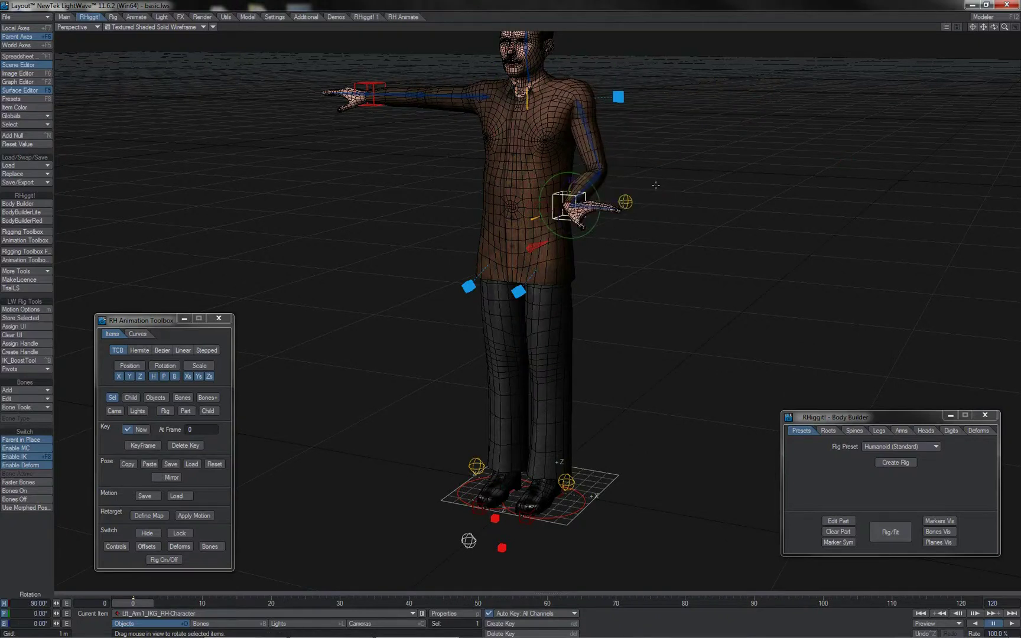
pyautogui.moveTo(601, 208); pyautogui.dragTo(757, 207)
pyautogui.moveTo(601, 207); pyautogui.dragTo(510, 313, button='right')
pyautogui.moveTo(570, 170)
pyautogui.mouseDown()
pyautogui.moveTo(571, 186)
pyautogui.moveTo(570, 170)
pyautogui.mouseUp()
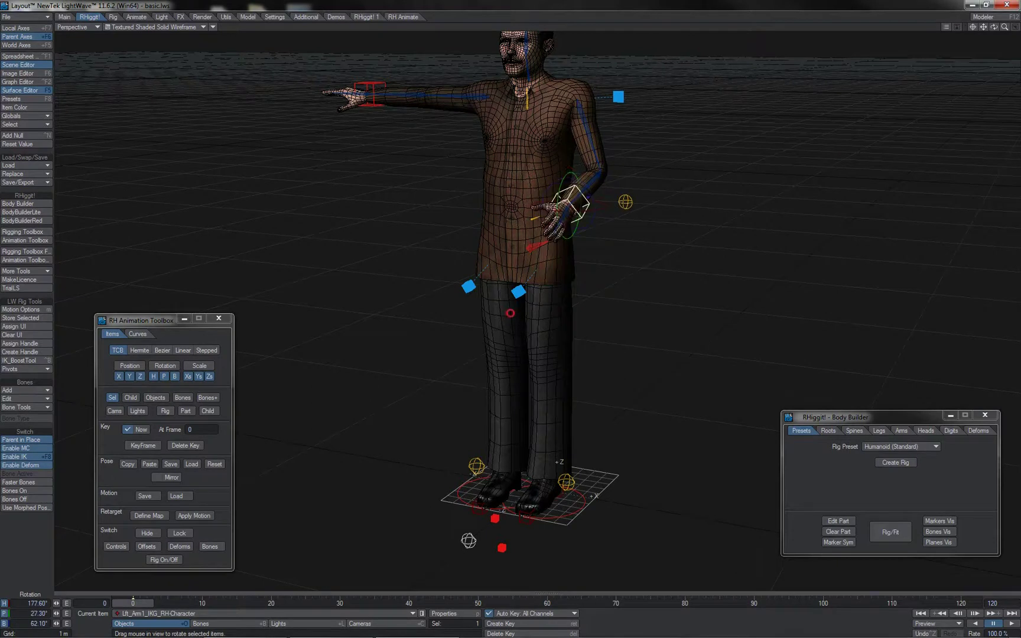
# Set the left arm's IK/FK switch control to 0 on Y.
pyautogui.click(495, 518)
pyautogui.press('t')
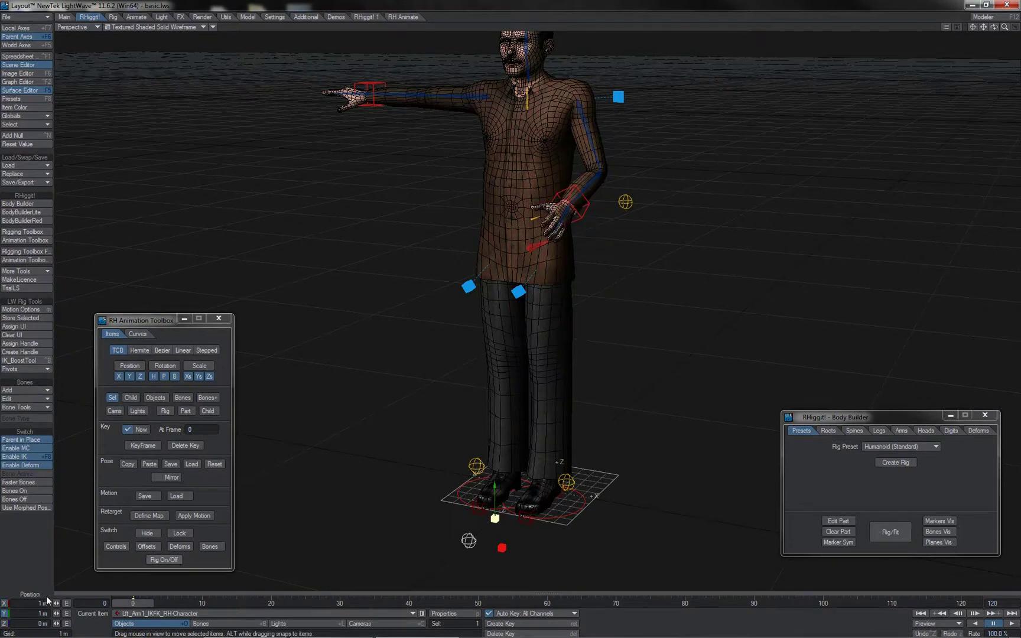
pyautogui.doubleClick(29, 613)
pyautogui.write('0')
pyautogui.press('Tab')
# Pose the left arm in FK by rotating the shoulder to a heading of about -56° and bending the elbow forward.
pyautogui.click(622, 101)
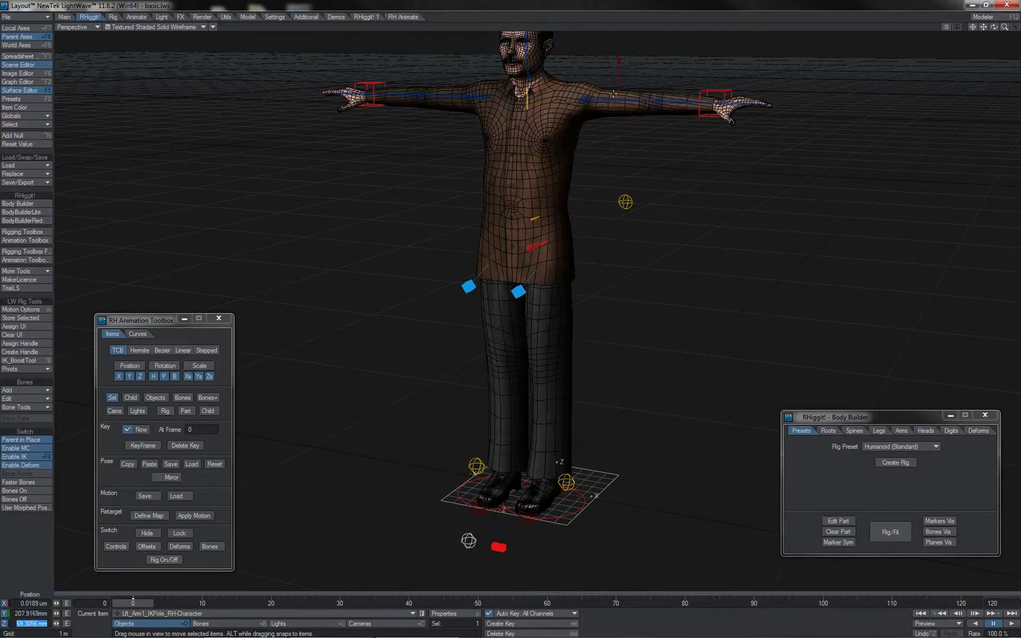
pyautogui.click(599, 101)
pyautogui.moveTo(600, 101); pyautogui.dragTo(647, 171)
pyautogui.hotkey('ctrl', 'z')
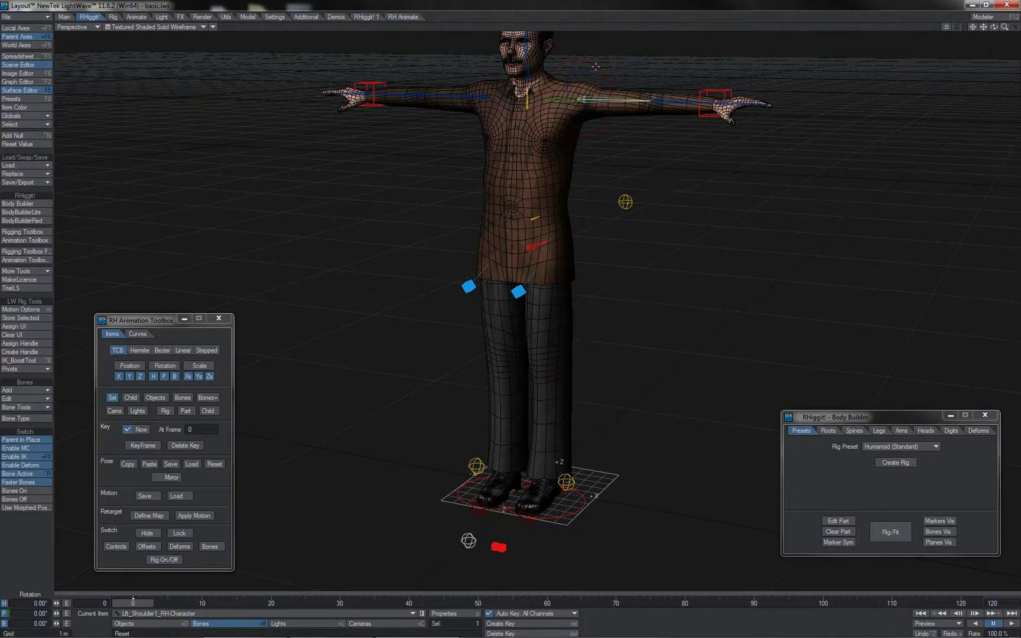
pyautogui.moveTo(595, 67); pyautogui.dragTo(510, 313)
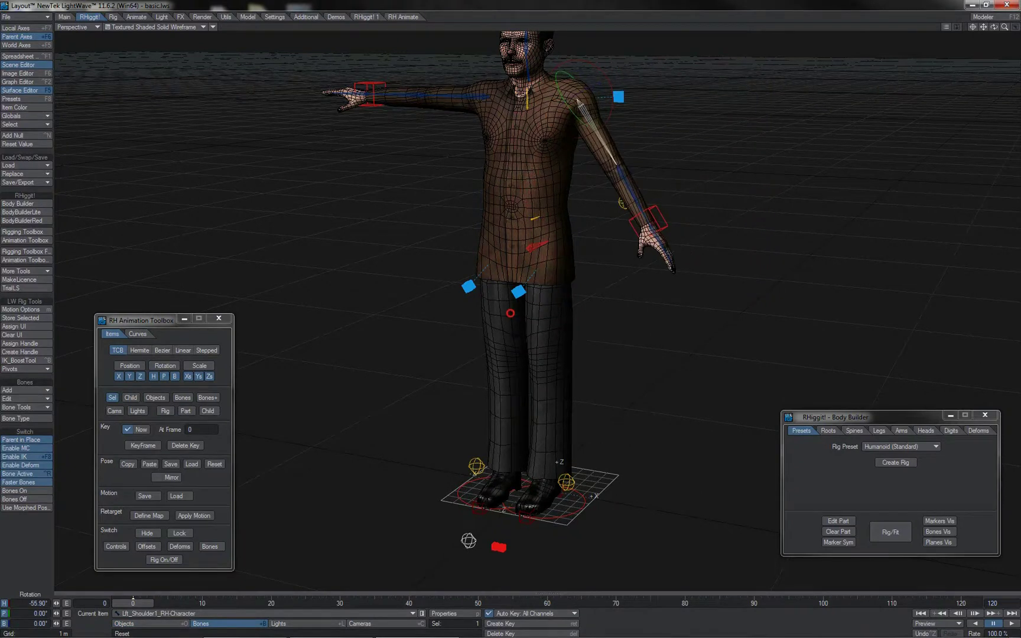
pyautogui.press('Down')
pyautogui.moveTo(611, 137); pyautogui.dragTo(629, 237)
pyautogui.press('Up')
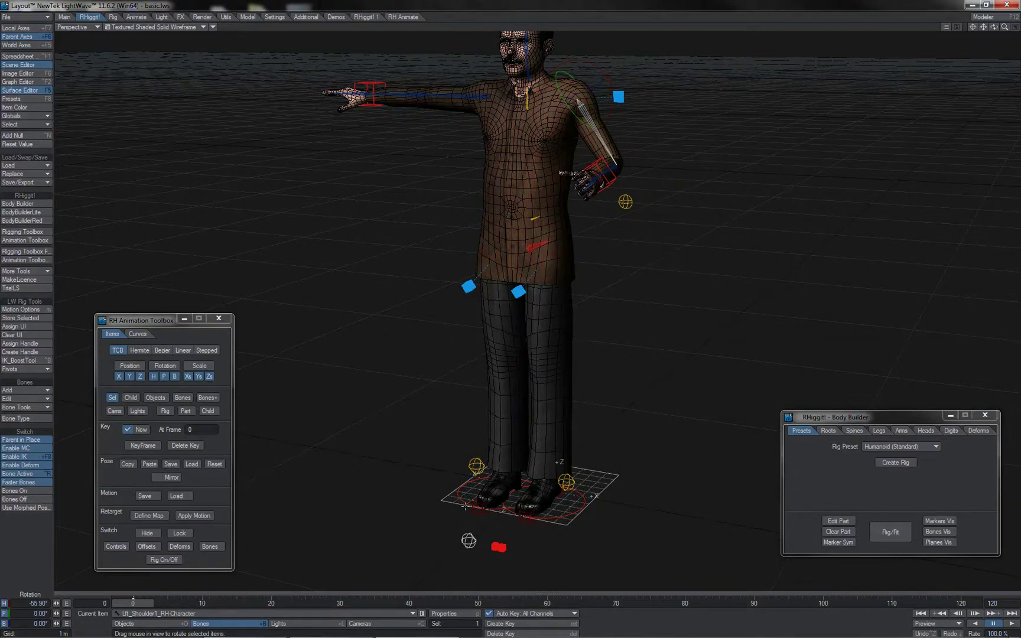
# Return the left arm's IK/FK switch to 1 m on Y and raise the arm's IK goal beside the head to about Y 1.66 m.
pyautogui.click(495, 547)
pyautogui.moveTo(495, 518)
pyautogui.mouseDown()
pyautogui.moveTo(495, 490)
pyautogui.moveTo(496, 518)
pyautogui.mouseUp()
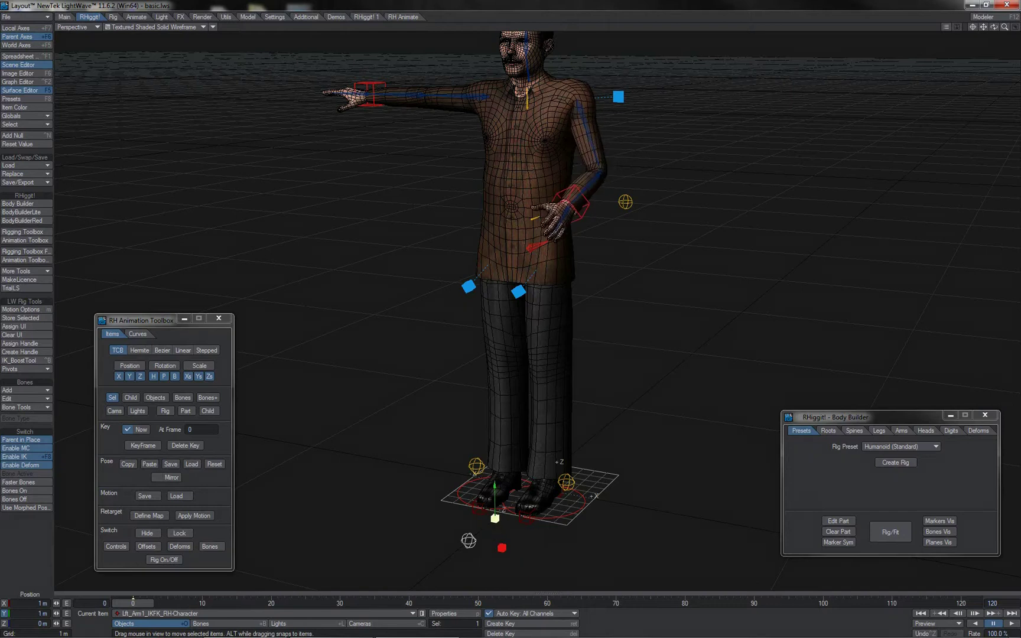
pyautogui.click(583, 220)
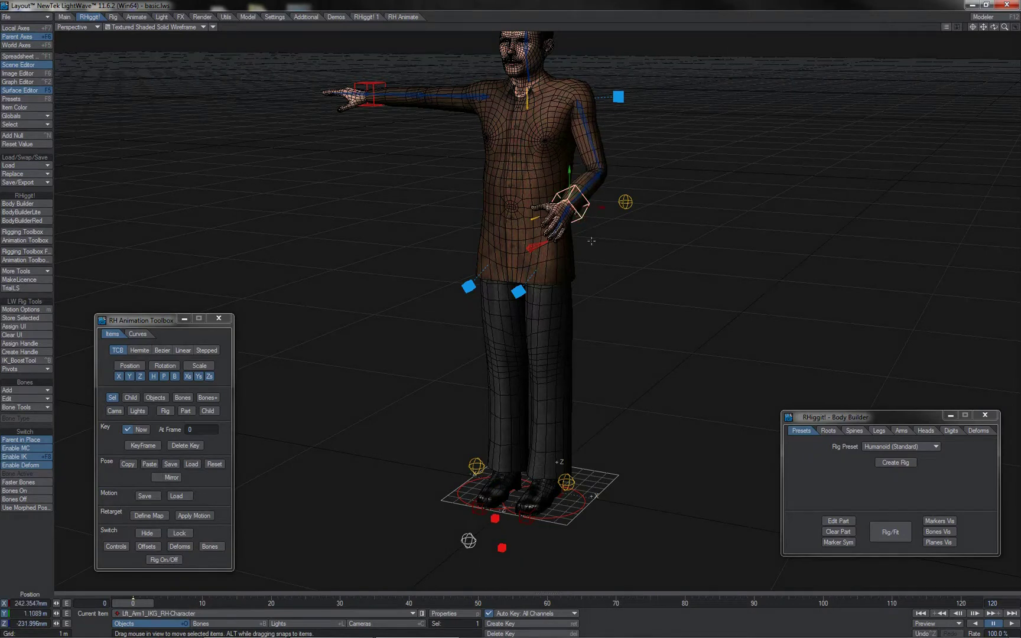
pyautogui.scroll(-1, 608, 245)
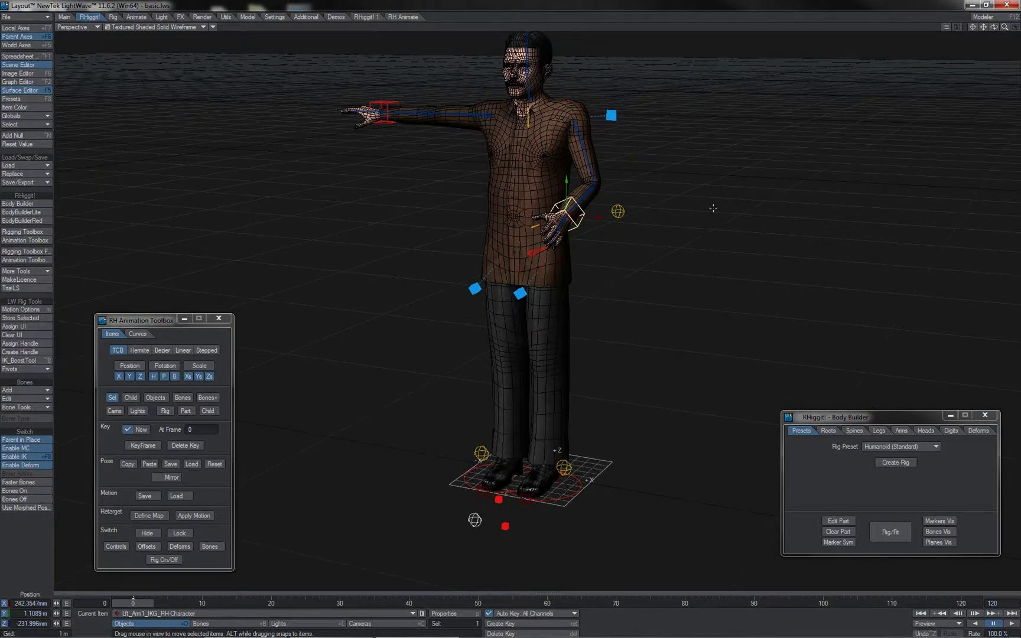
pyautogui.moveTo(693, 230); pyautogui.dragTo(693, 187, button='right')
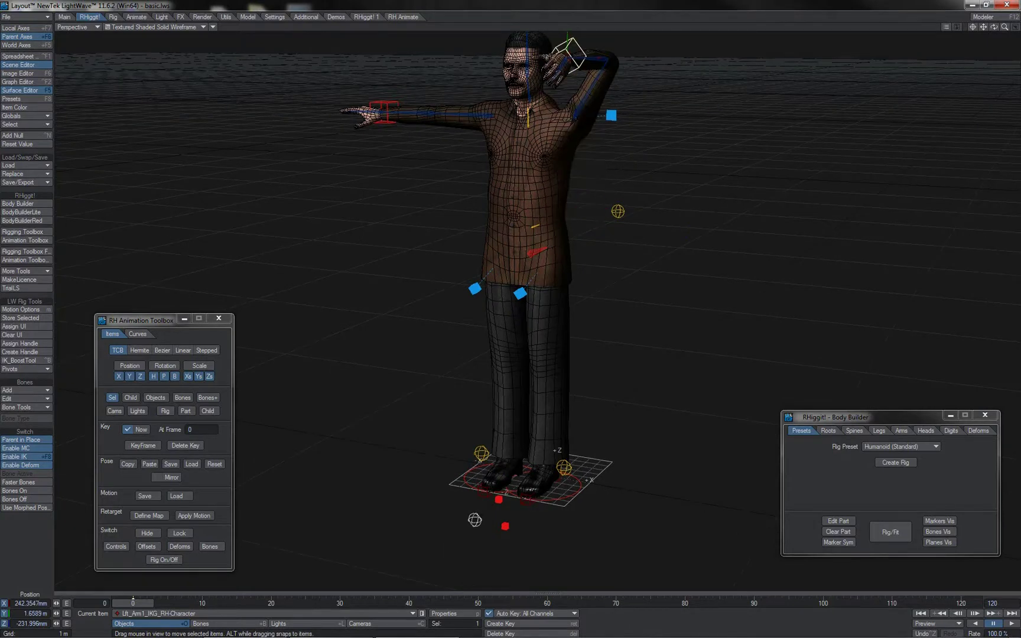
# Keyframe the left arm's IK/FK switch on Y at 0 m on frame 0 and 1 m on frame 5.
pyautogui.click(498, 500)
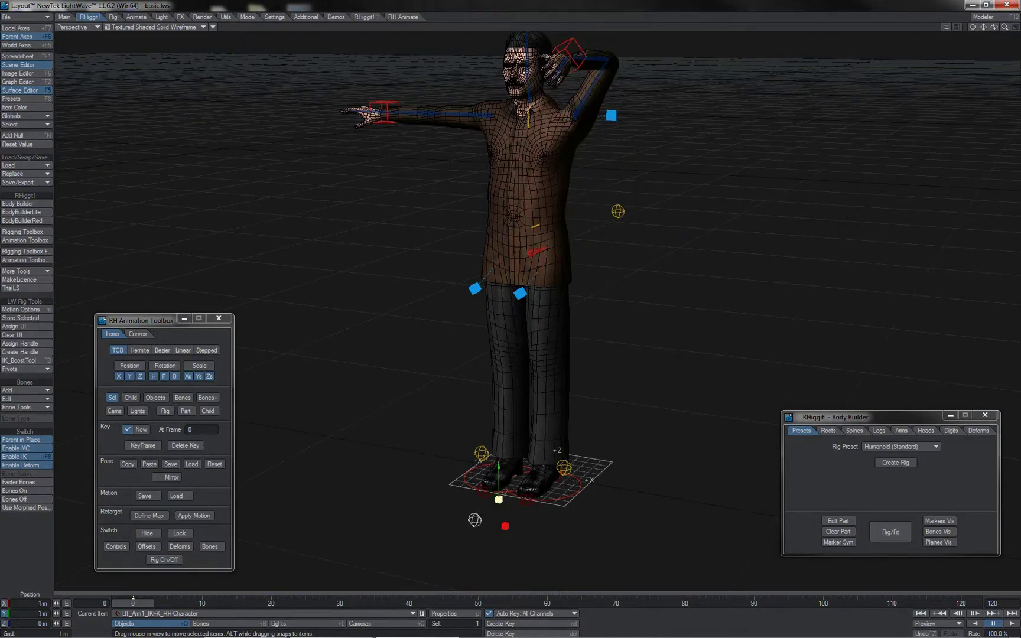
pyautogui.moveTo(499, 500); pyautogui.dragTo(499, 526, button='right')
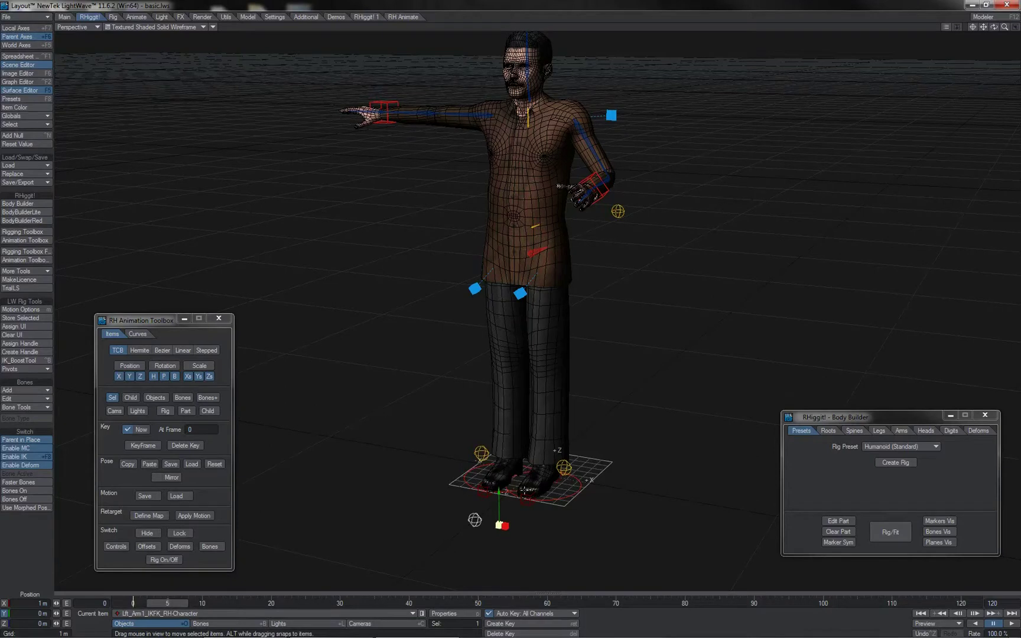
pyautogui.moveTo(559, 187); pyautogui.dragTo(596, 98)
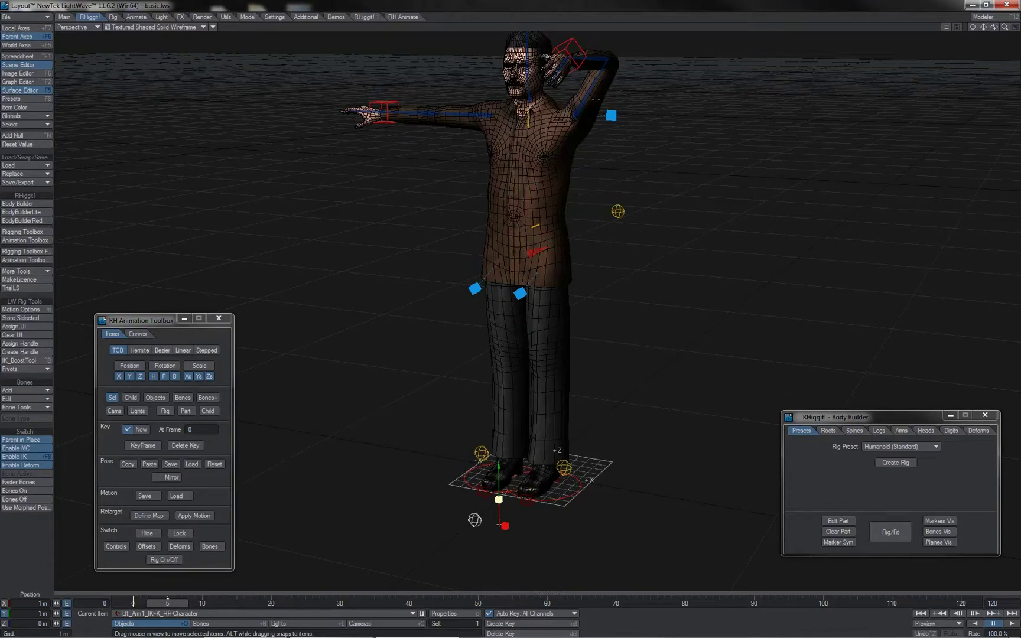
pyautogui.click(571, 35)
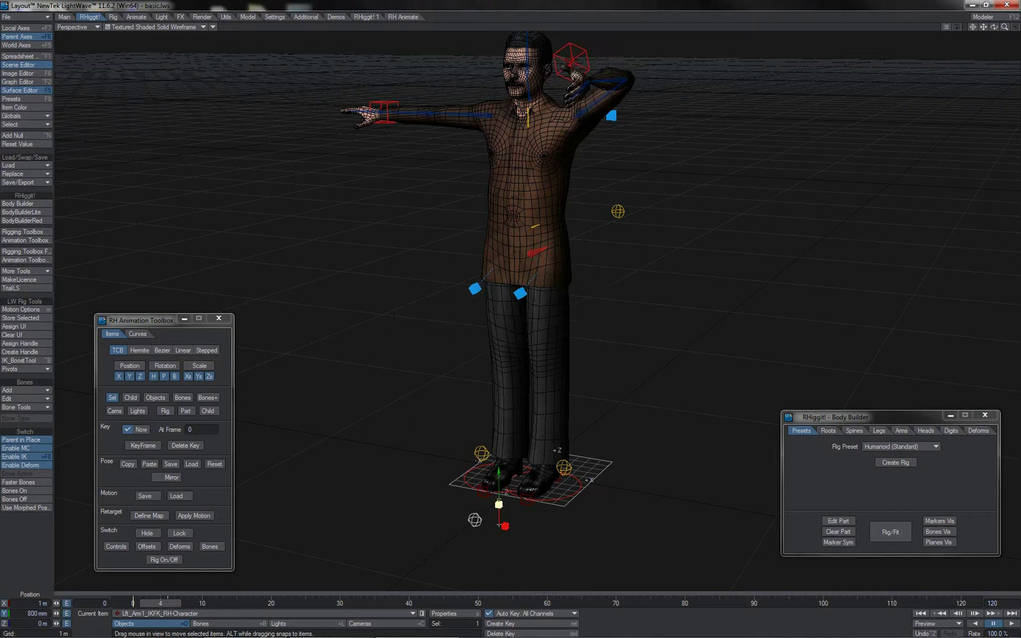
# Step back and forth through the frames between 0 and 5 to examine the left arm's FK-to-IK blend.
pyautogui.press('Left')
pyautogui.press('Left')
pyautogui.press('Left')
pyautogui.press('Left')
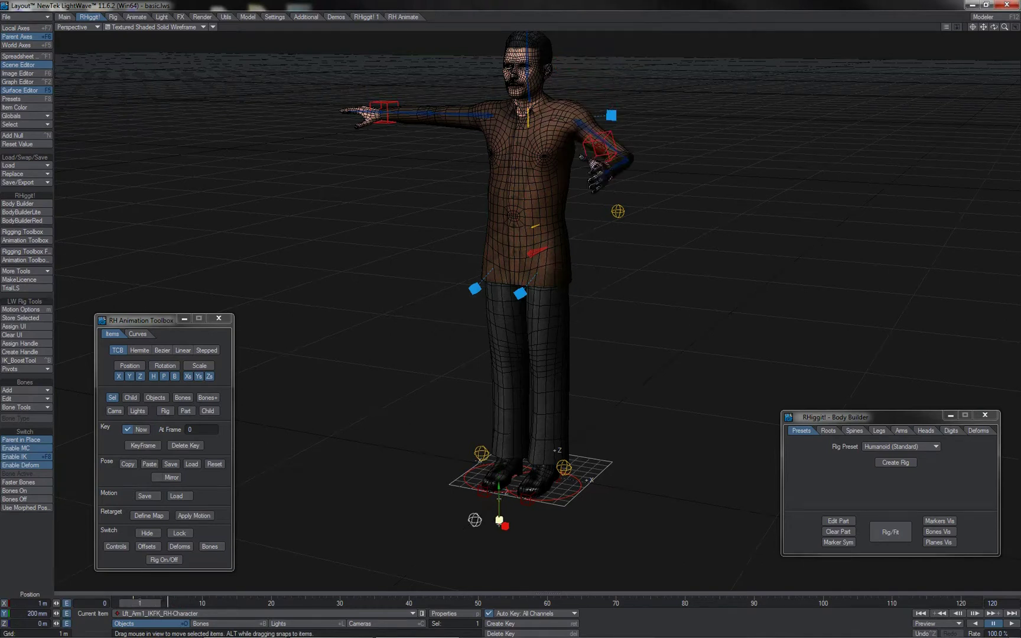
pyautogui.press('Right')
pyautogui.press('Right')
pyautogui.press('Right')
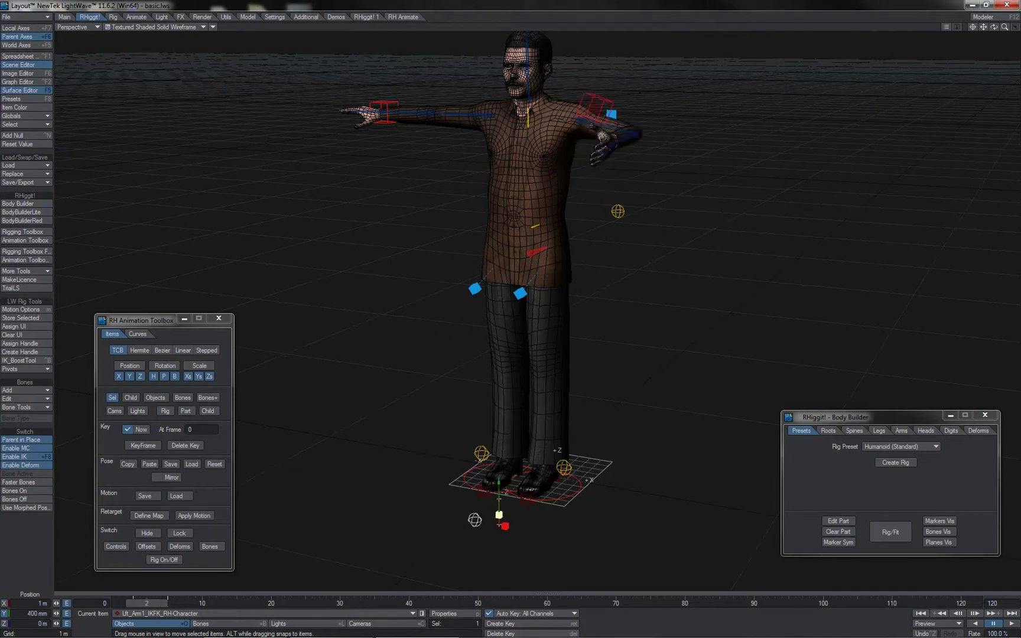
# Step repeatedly between frames 0 and 5 to compare the left arm's FK pose, its in-between frames and its IK pose.
pyautogui.press('Left')
pyautogui.press('Left')
pyautogui.press('Left')
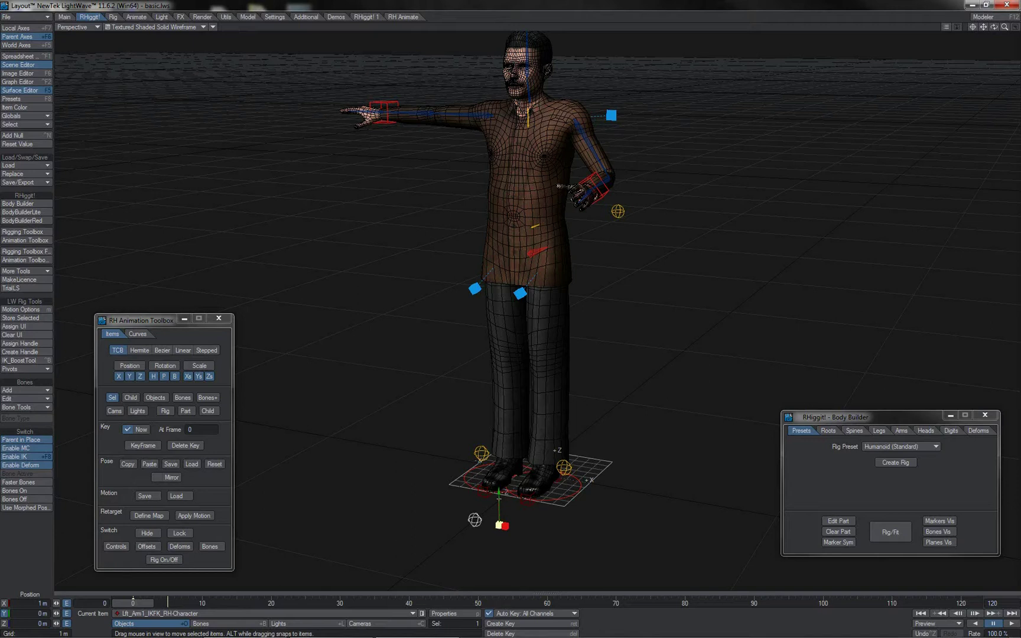
pyautogui.press('Right')
pyautogui.press('Right')
pyautogui.press('Right')
pyautogui.press('Right')
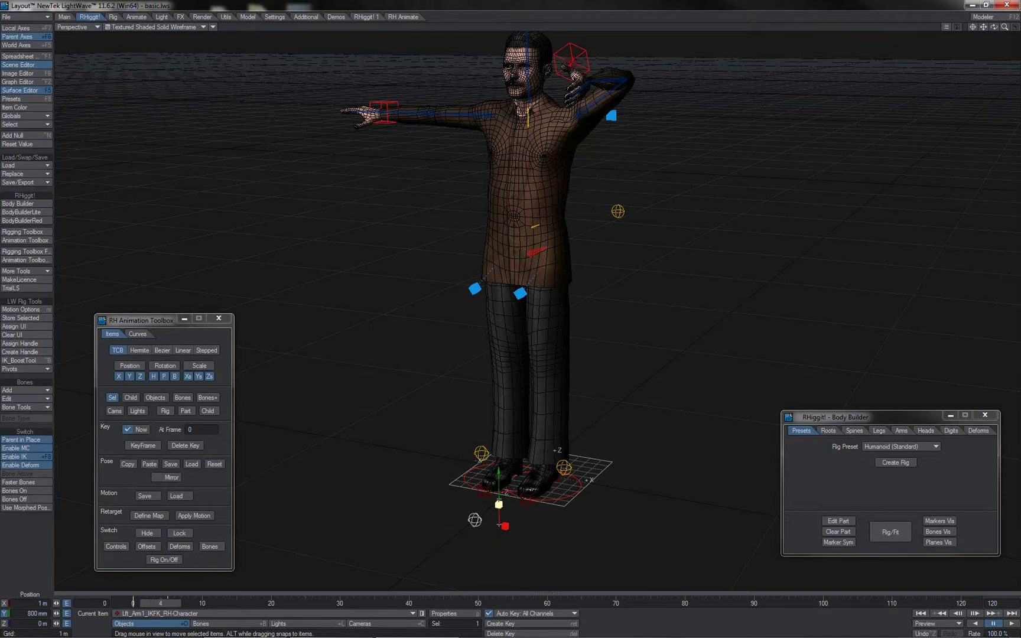
pyautogui.press('Right')
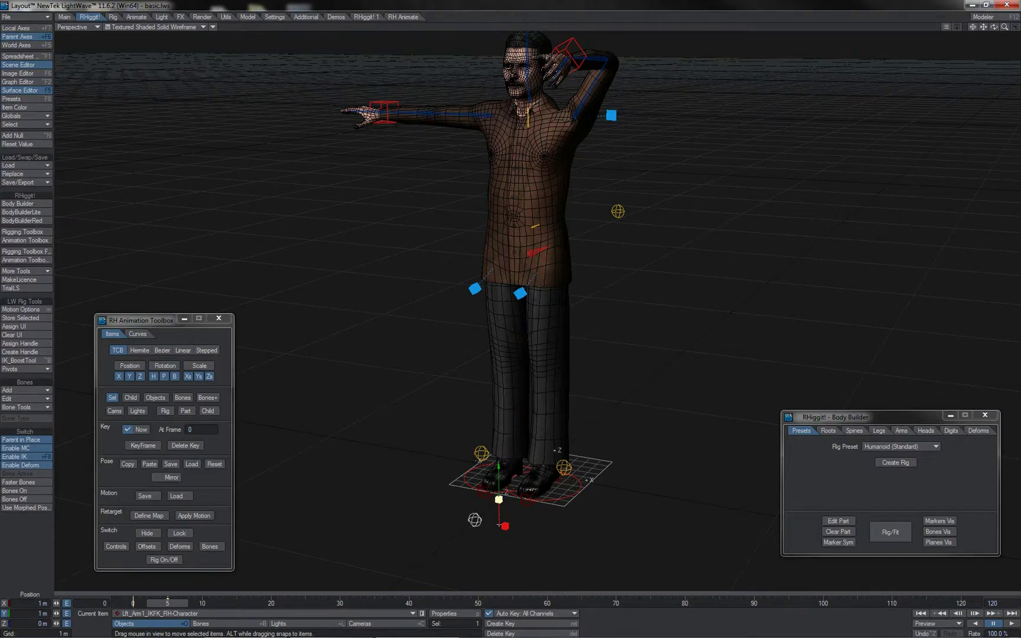
pyautogui.press('Left')
pyautogui.press('Left')
pyautogui.press('Left')
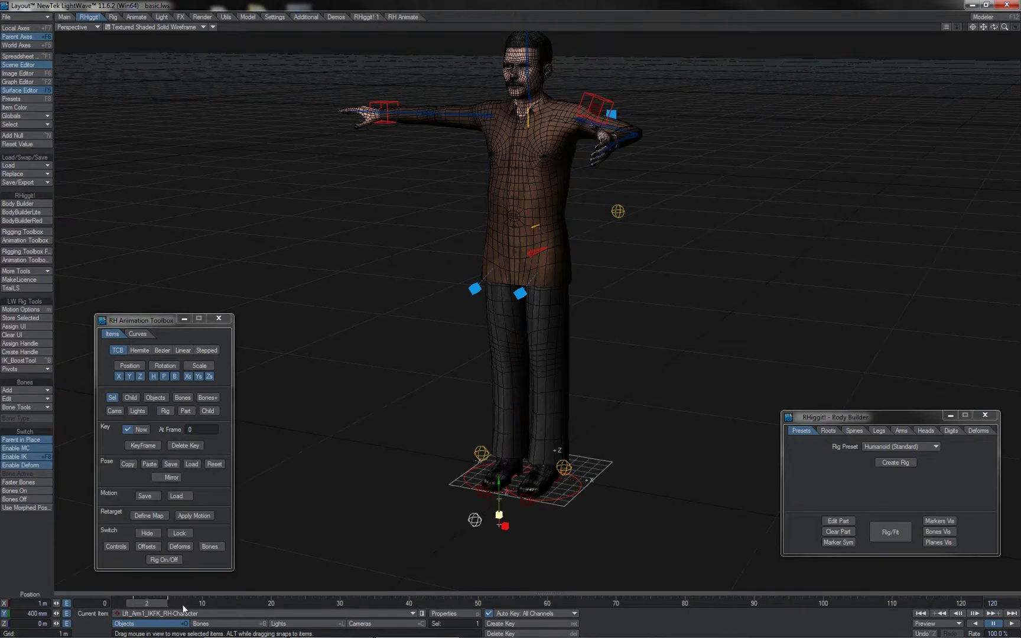
# Try to repose the half-blended left arm on frame 2 by moving its IK goal and rotating its shoulder.
pyautogui.click(598, 99)
pyautogui.moveTo(598, 99)
pyautogui.mouseDown()
pyautogui.moveTo(600, 135)
pyautogui.moveTo(575, 112)
pyautogui.moveTo(616, 108)
pyautogui.mouseUp()
pyautogui.click(611, 138)
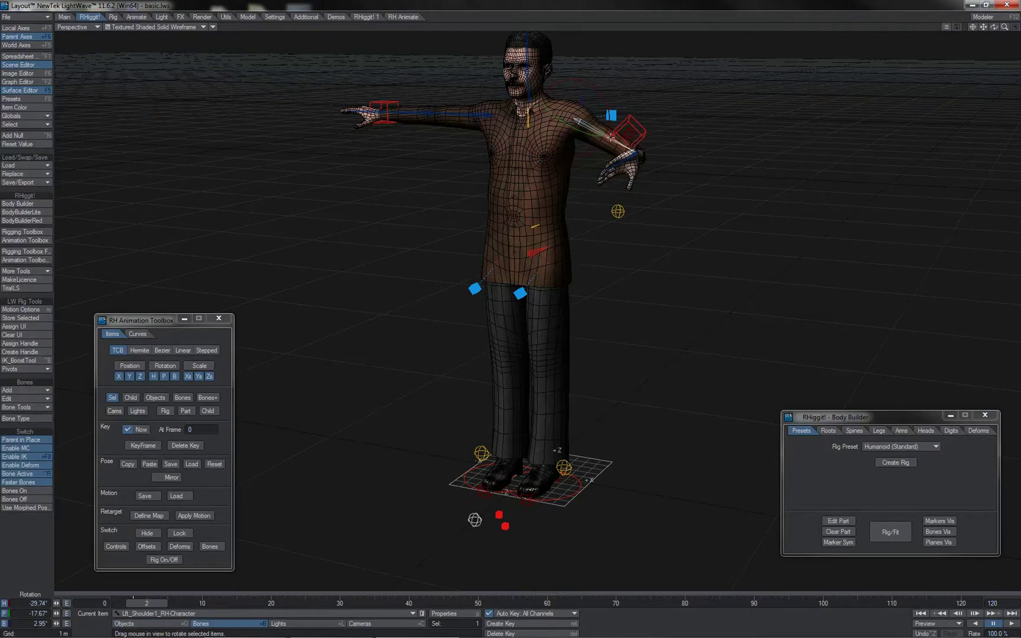
pyautogui.moveTo(705, 81); pyautogui.dragTo(729, 115)
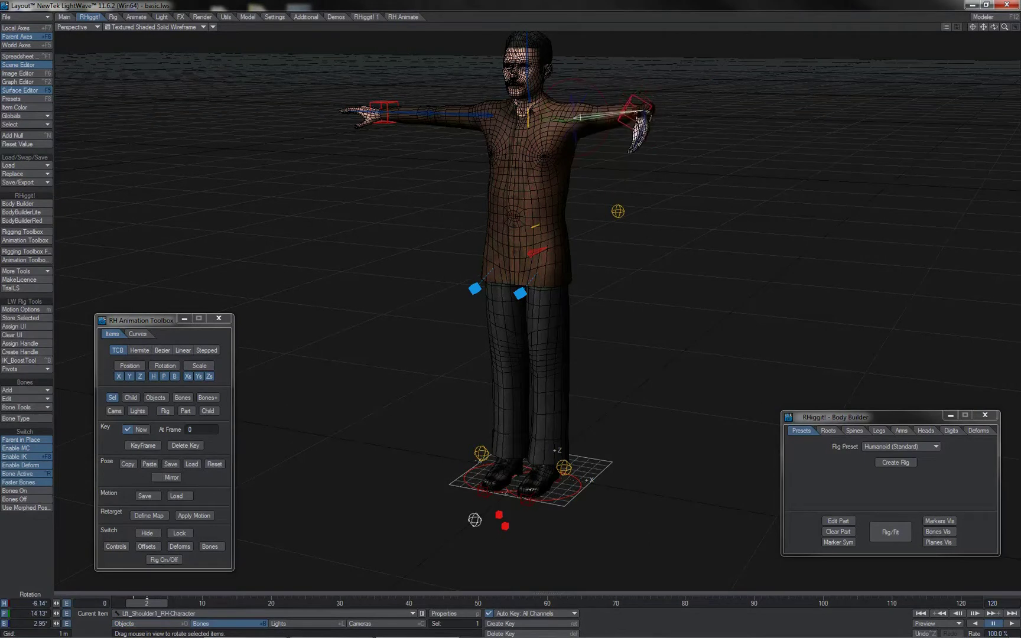
pyautogui.moveTo(668, 107); pyautogui.dragTo(705, 81)
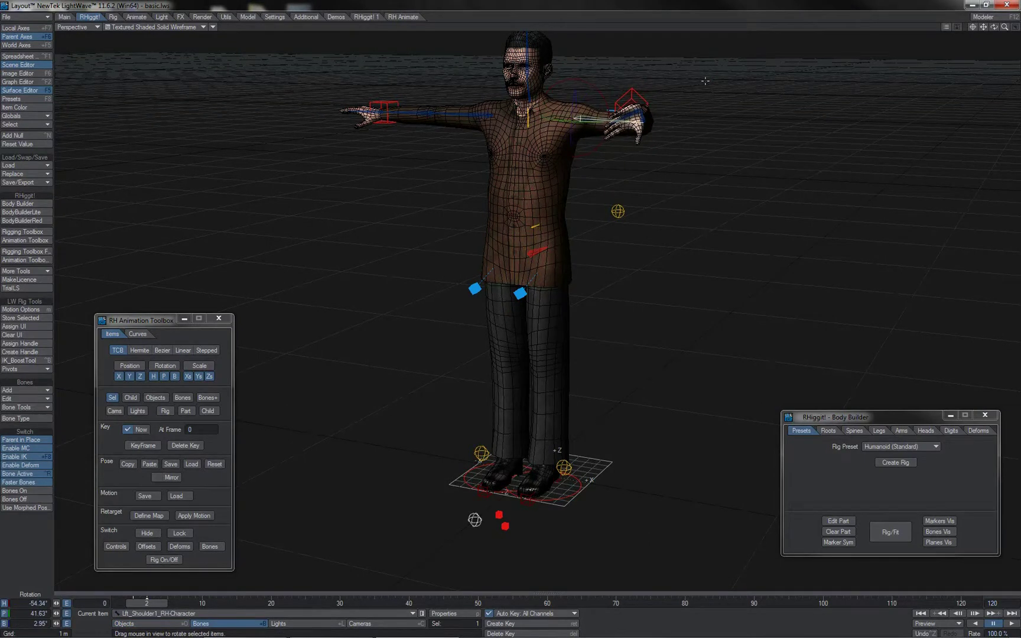
pyautogui.moveTo(632, 91); pyautogui.dragTo(568, 58)
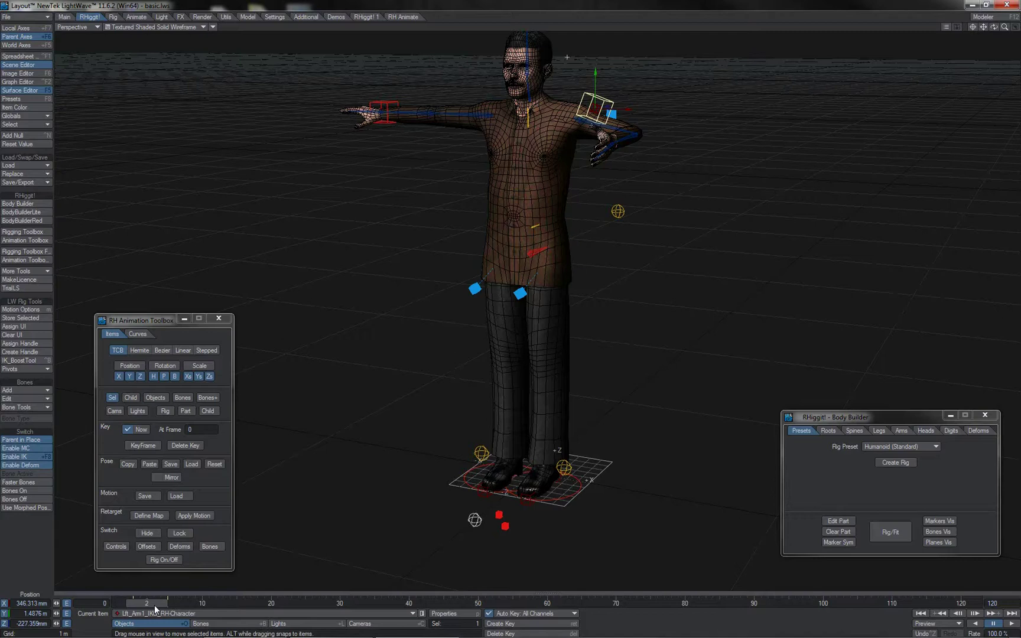
# On frame 10, switch the left arm's IK/FK control to 0 m on Y and return it to 1 m.
pyautogui.moveTo(154, 605); pyautogui.dragTo(202, 603)
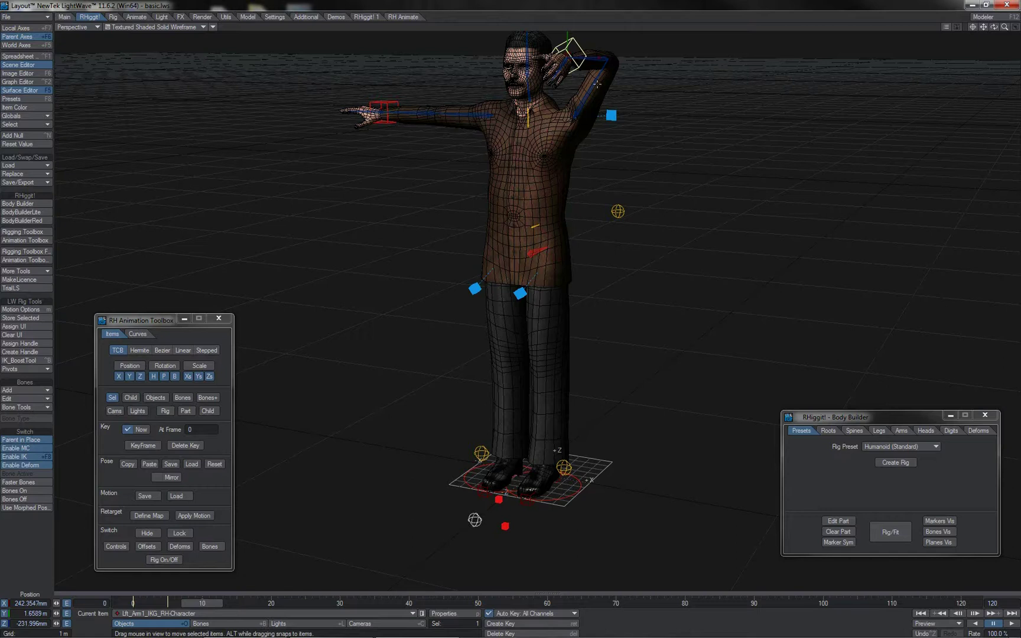
pyautogui.click(501, 500)
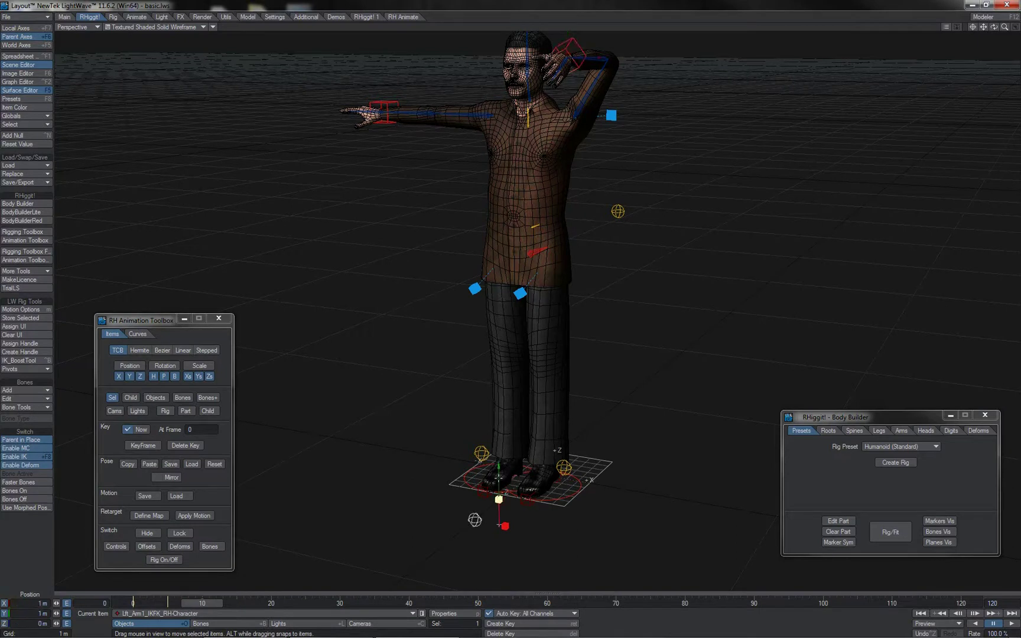
pyautogui.moveTo(499, 478); pyautogui.dragTo(498, 500)
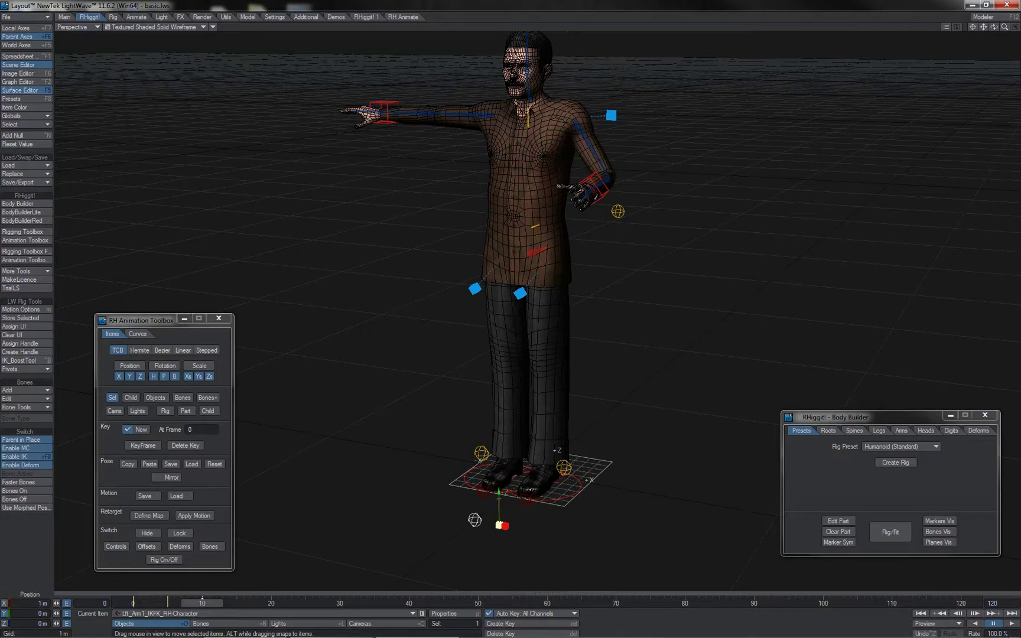
pyautogui.moveTo(500, 524); pyautogui.dragTo(498, 500)
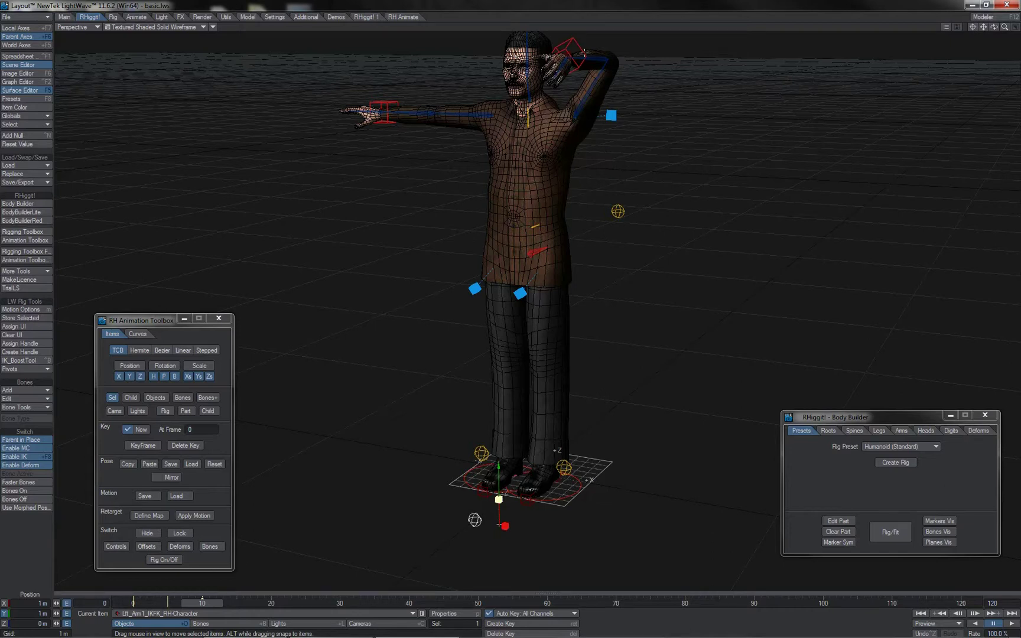
# Keyframe the whole left arm part on frame 10 and set its IK/FK switch to 0 m on Y.
pyautogui.click(584, 53)
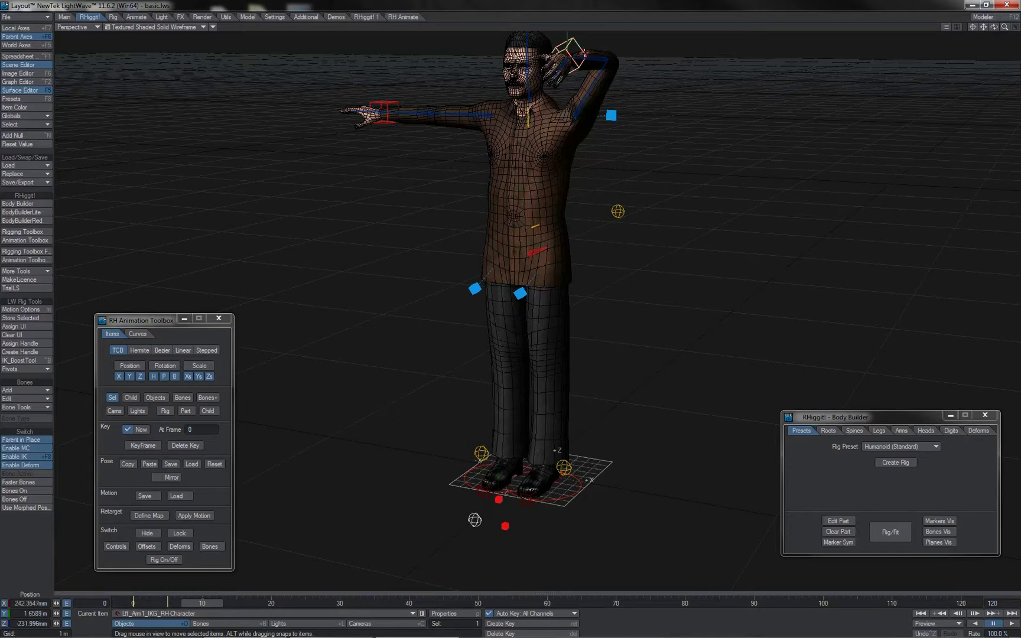
pyautogui.click(187, 410)
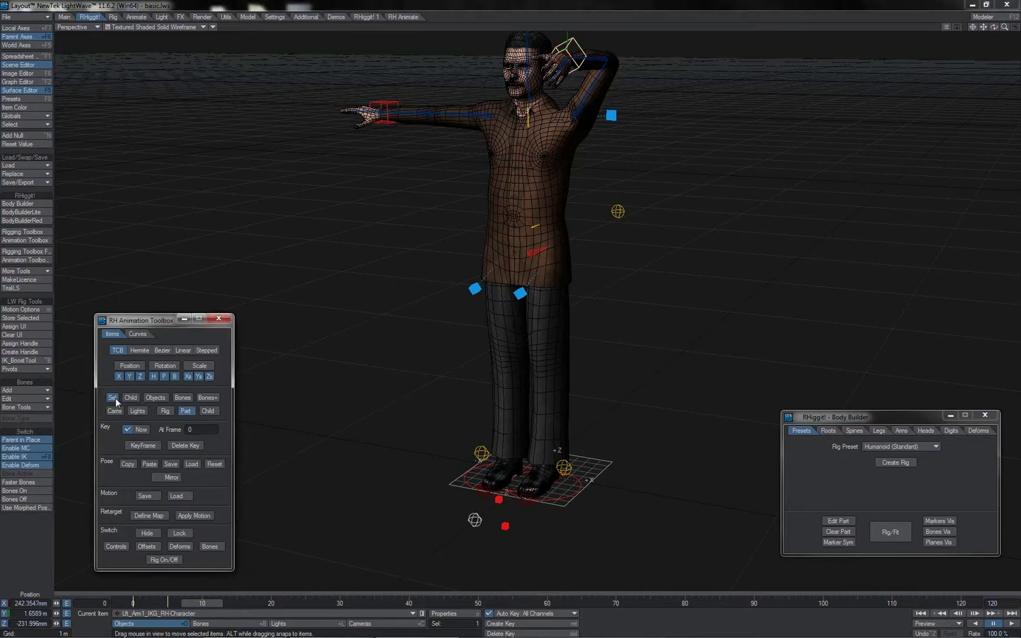
pyautogui.click(150, 448)
pyautogui.click(499, 500)
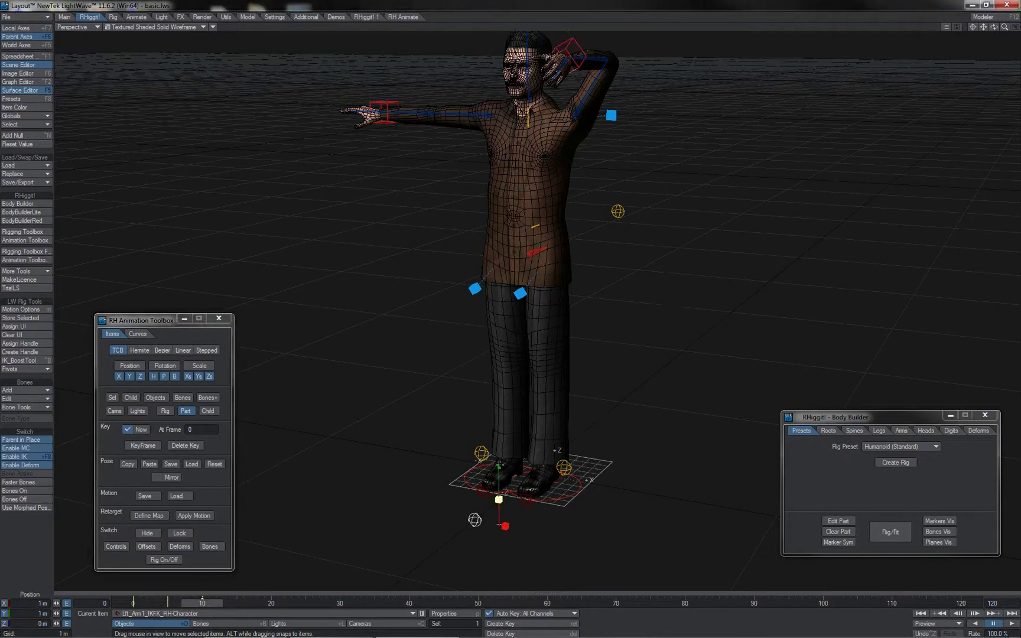
pyautogui.moveTo(499, 466); pyautogui.dragTo(500, 492)
# On frame 20, lower the left arm in FK by rotating its shoulder, elbow and wrist, and keyframe the arm part.
pyautogui.click(590, 94)
pyautogui.press('y')
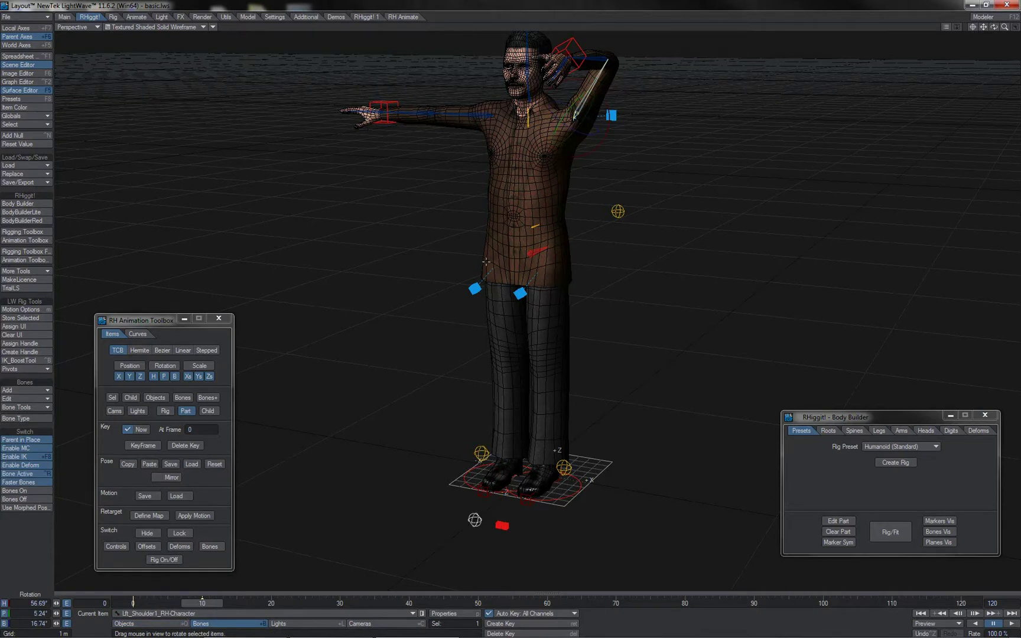
pyautogui.click(271, 603)
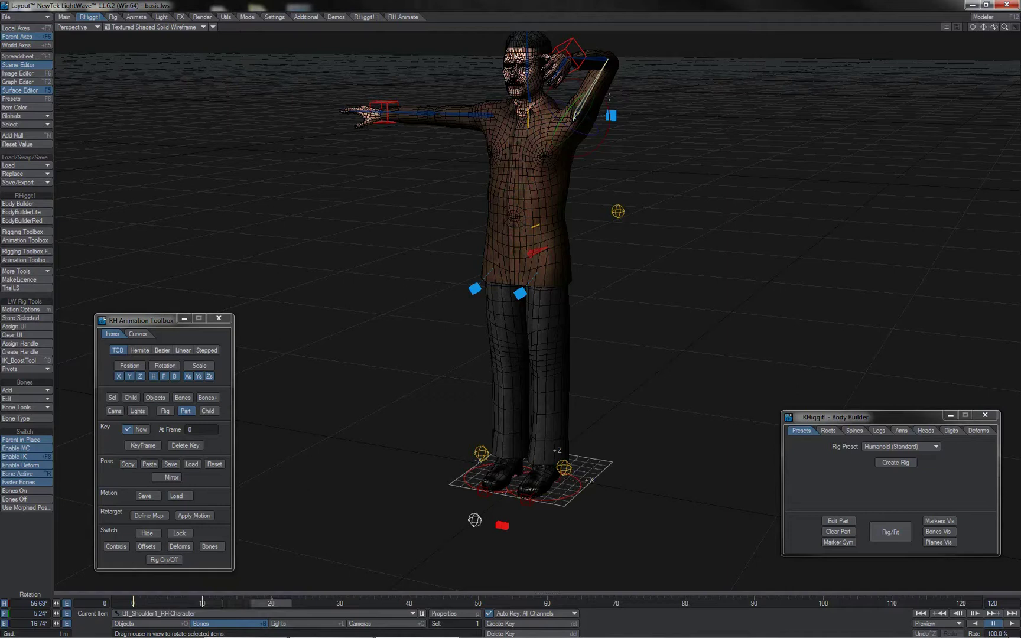
pyautogui.moveTo(610, 97); pyautogui.dragTo(597, 220)
pyautogui.click(596, 174)
pyautogui.click(616, 245)
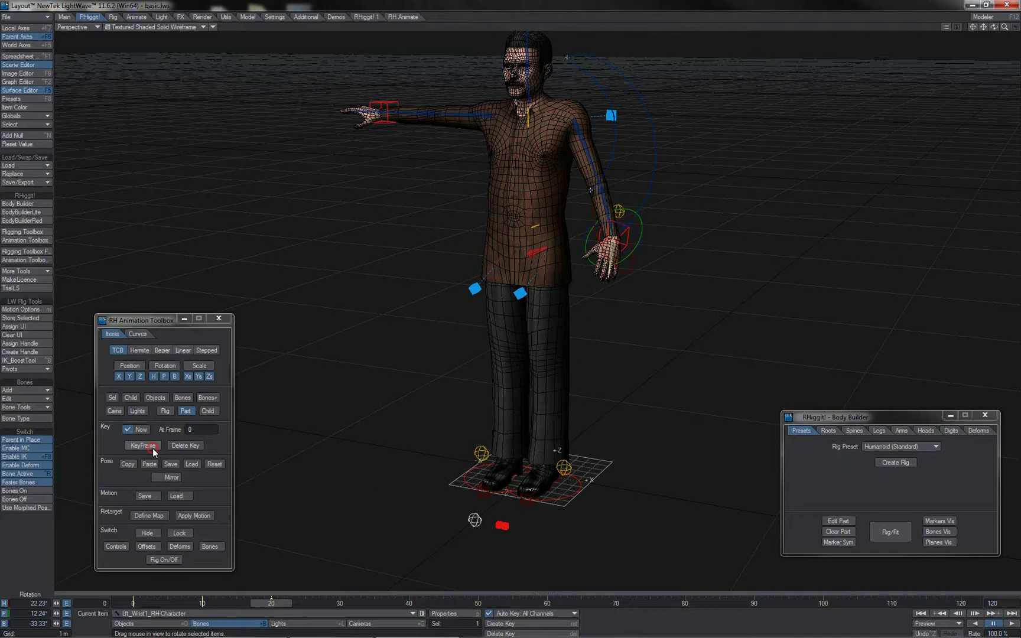
pyautogui.click(153, 447)
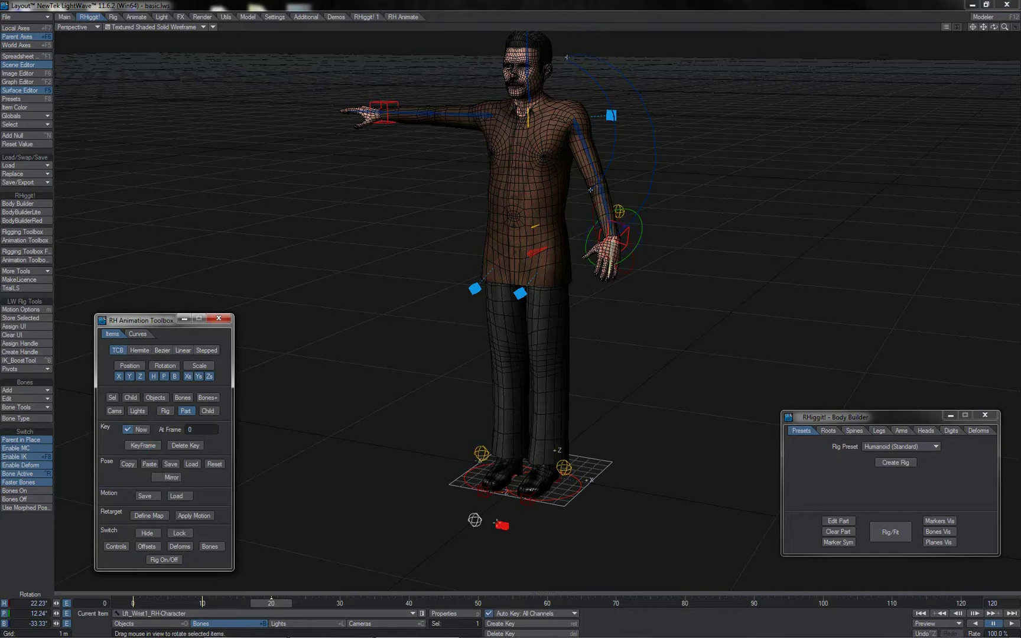
# On frame 20, set the left arm's IK/FK switch to 1 m on Y and move the IK goal to about X 347 mm, Y 1.22 m.
pyautogui.click(501, 525)
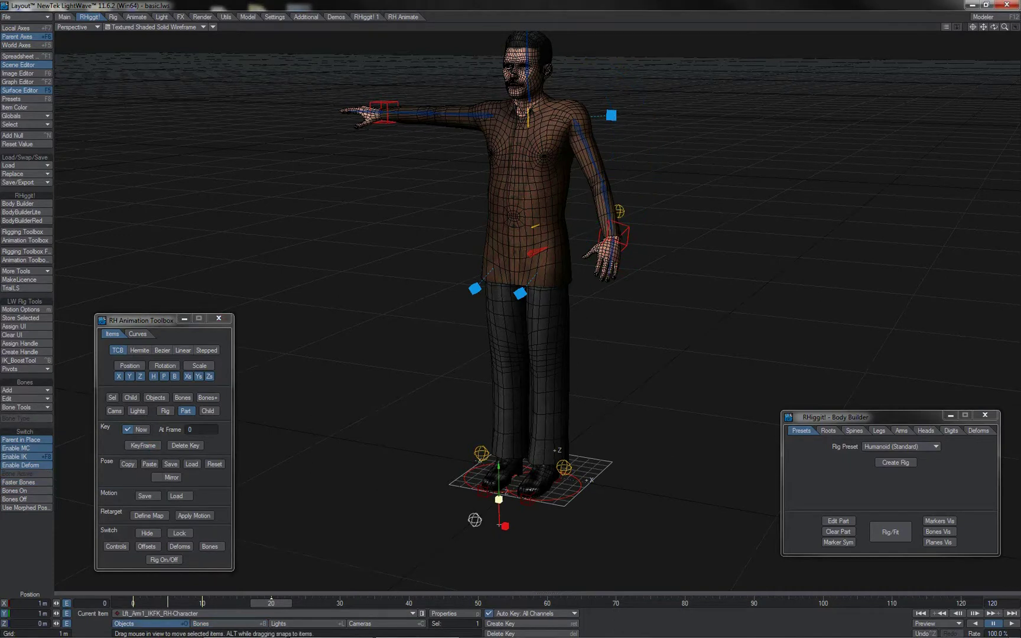
pyautogui.click(628, 243)
pyautogui.moveTo(707, 262)
pyautogui.mouseDown()
pyautogui.moveTo(702, 254)
pyautogui.moveTo(632, 322)
pyautogui.moveTo(775, 260)
pyautogui.moveTo(688, 266)
pyautogui.mouseUp()
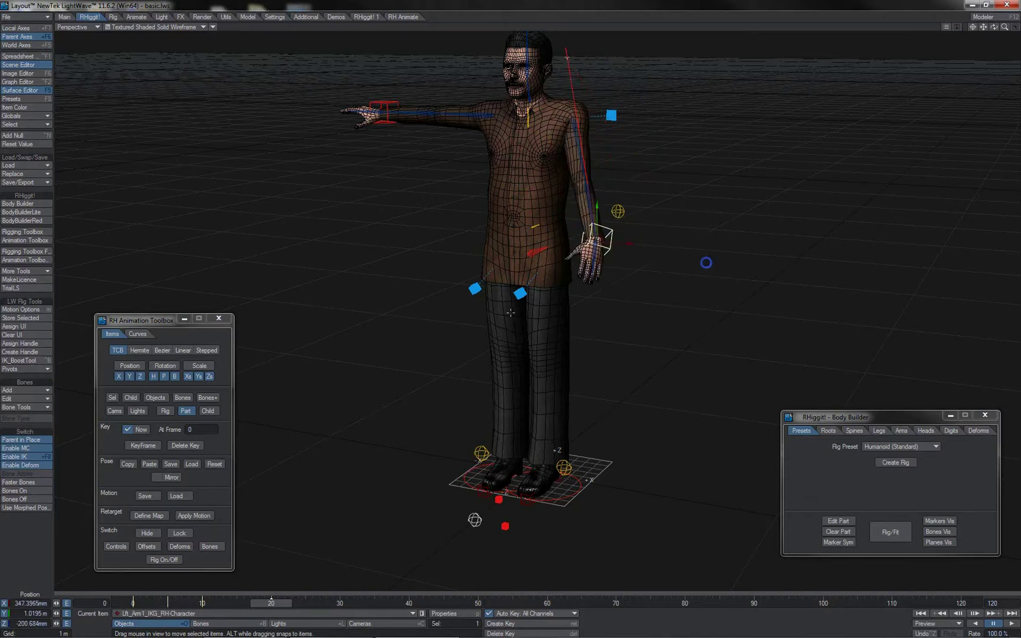
pyautogui.moveTo(707, 263); pyautogui.dragTo(707, 205, button='right')
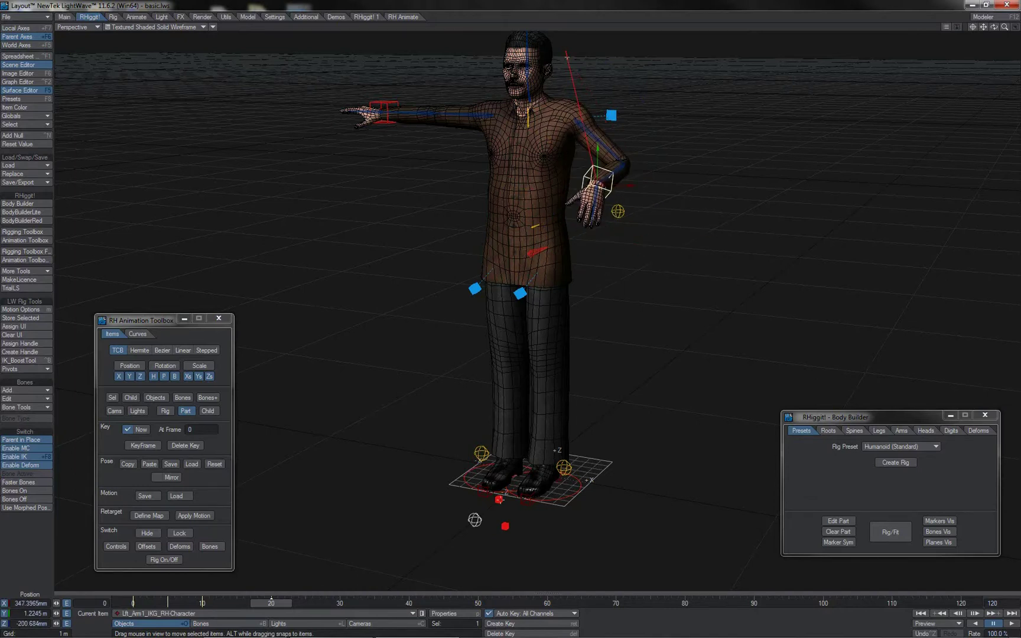
# Keyframe the left arm's IK/FK switch at 0 m on Y on frame 19 and return to frame 20.
pyautogui.click(499, 500)
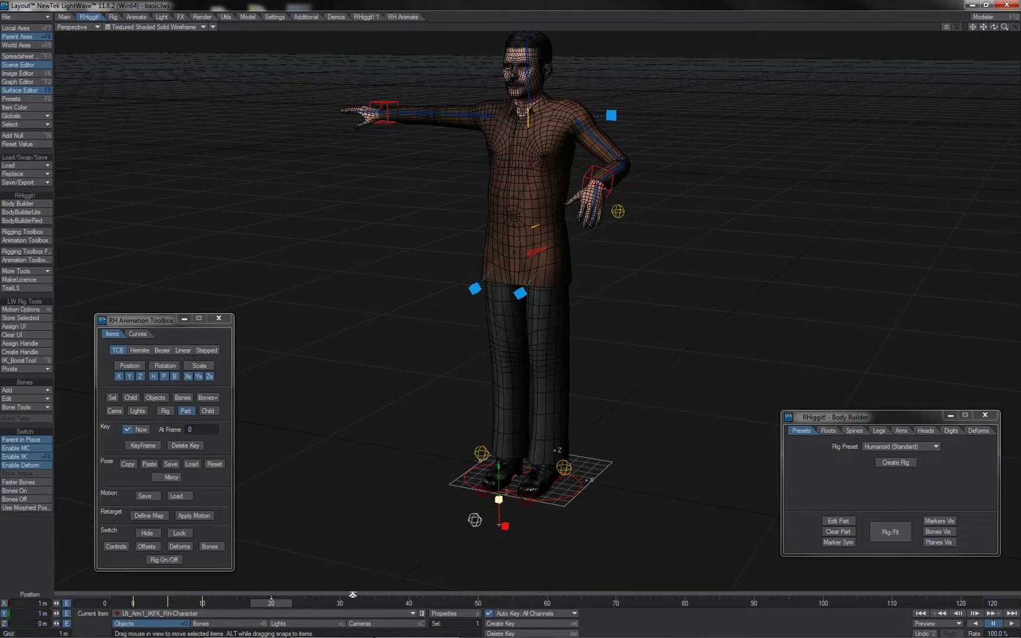
pyautogui.press('Left')
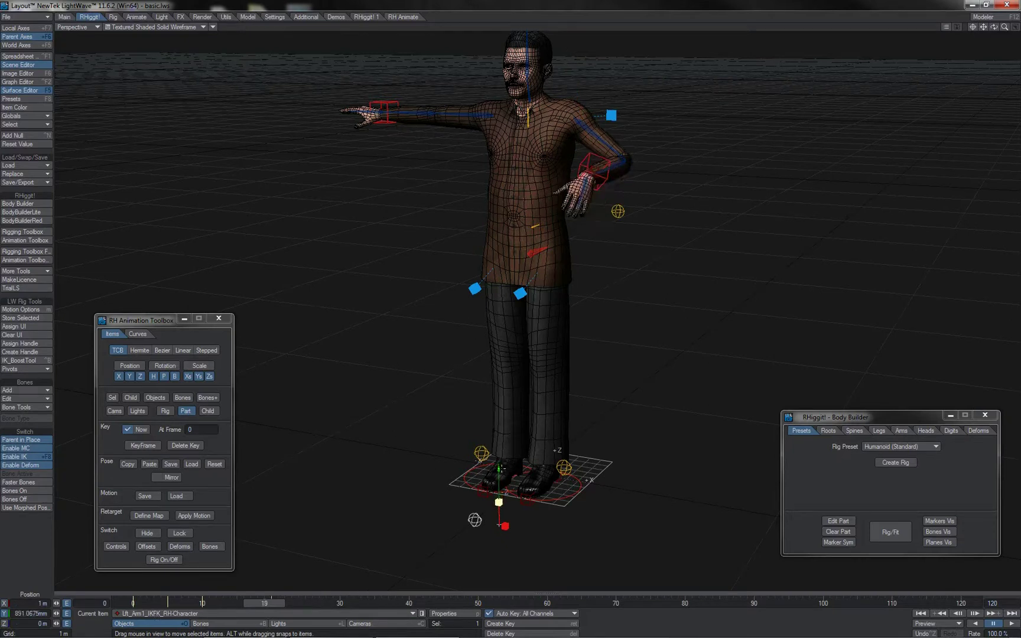
pyautogui.moveTo(501, 469); pyautogui.dragTo(501, 493)
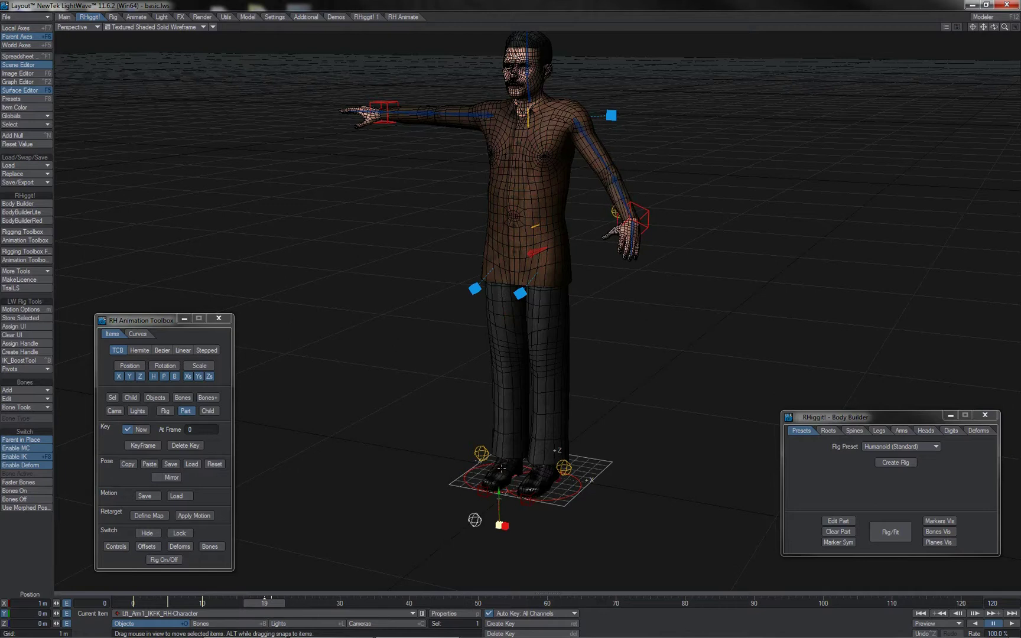
pyautogui.press('Right')
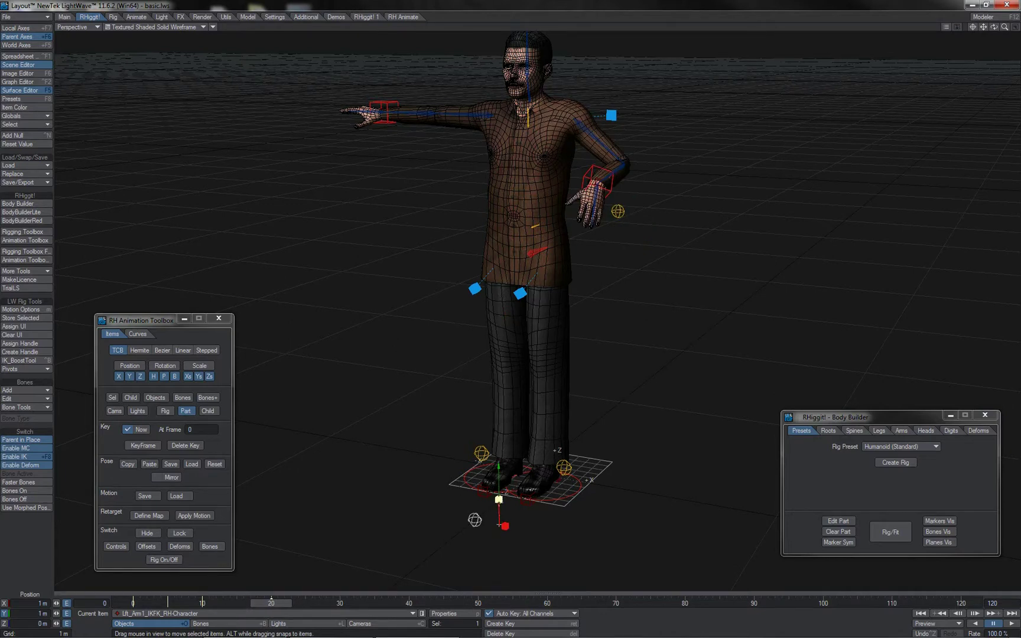
# Set the curve type of the left arm's IK/FK switch alone to Stepped.
pyautogui.click(166, 412)
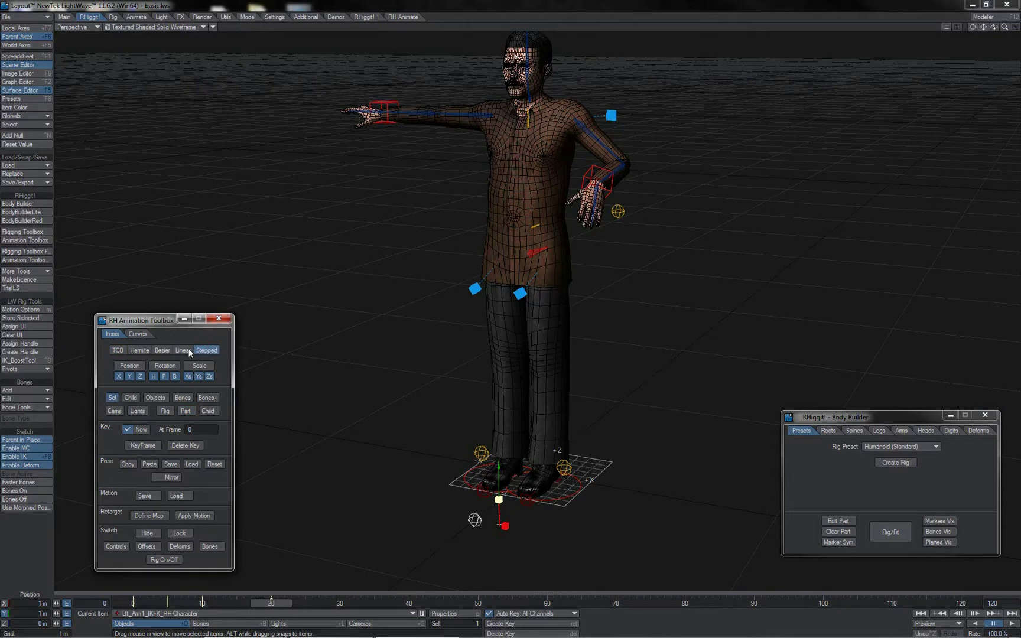
pyautogui.click(141, 334)
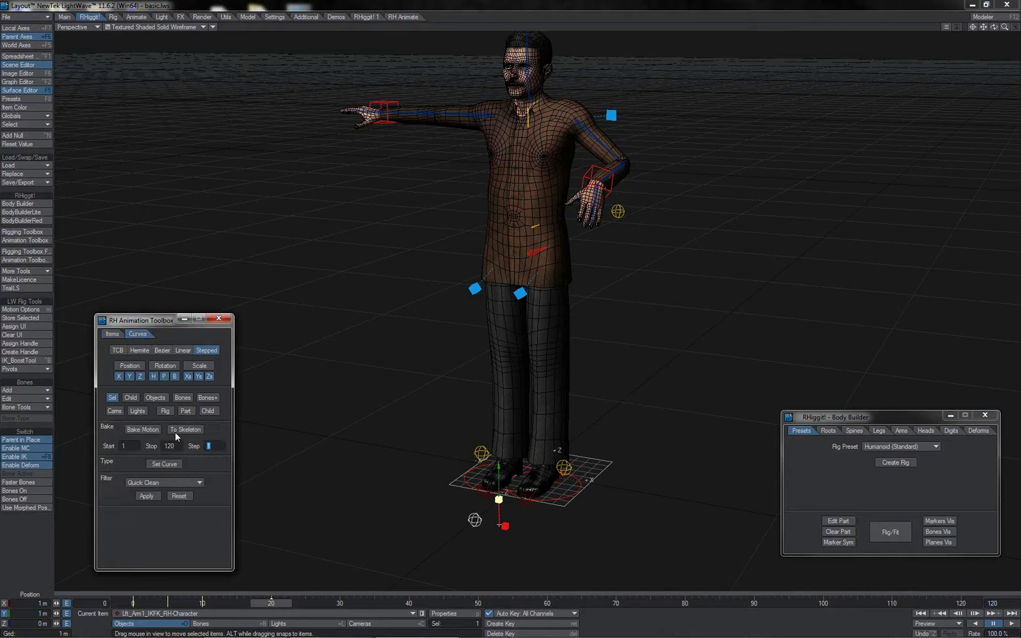
pyautogui.click(165, 464)
# On frame 18, bend the left elbow in FK to a pitch of about 84° and return to frame 20.
pyautogui.moveTo(280, 601); pyautogui.dragTo(257, 602)
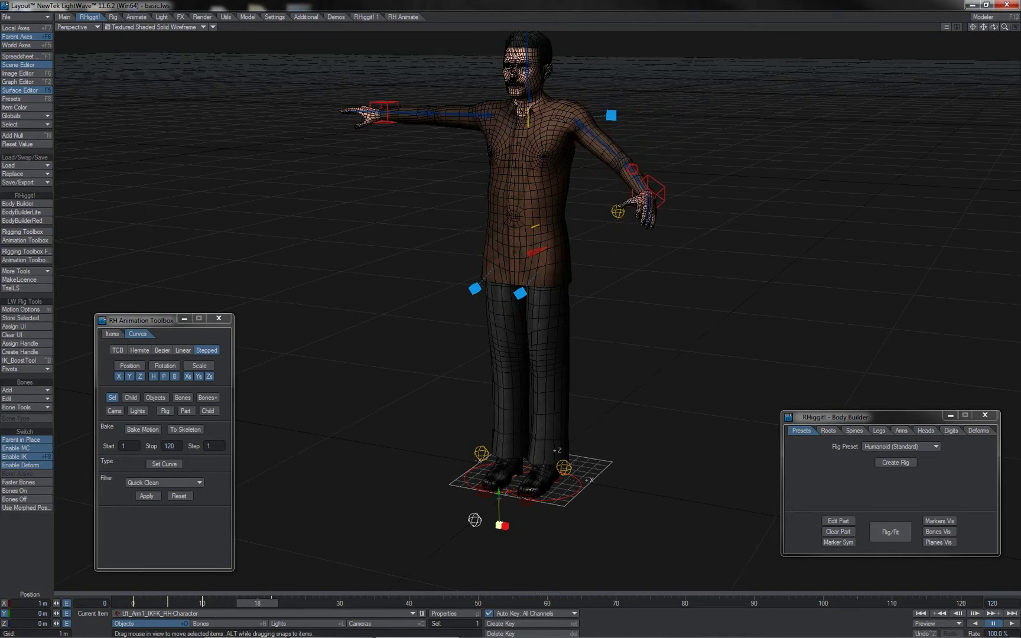
pyautogui.click(633, 169)
pyautogui.moveTo(637, 158); pyautogui.dragTo(608, 59)
pyautogui.moveTo(551, 271); pyautogui.dragTo(511, 313)
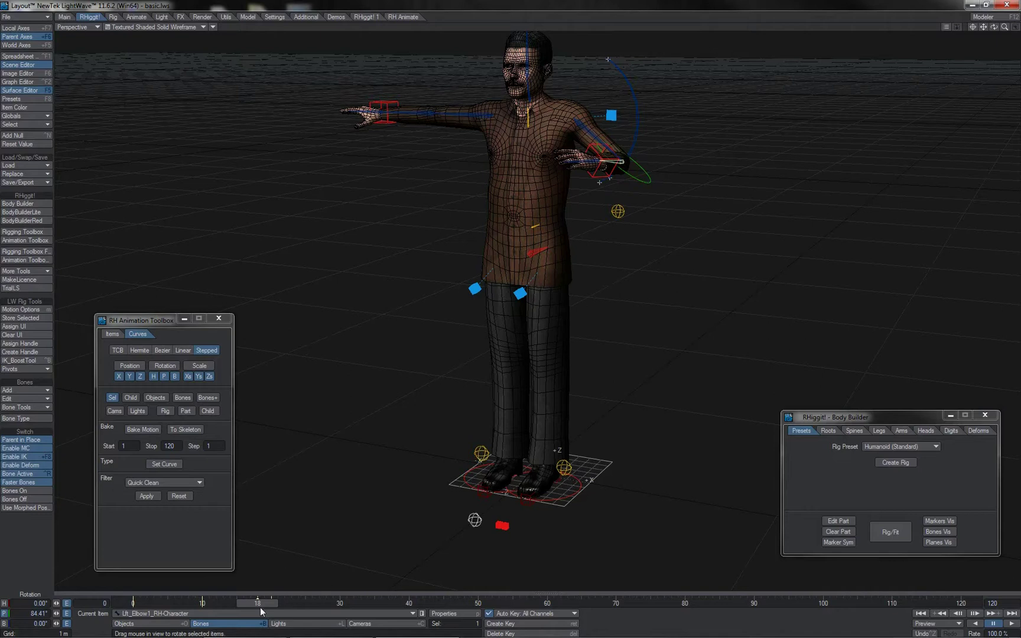
pyautogui.moveTo(261, 604)
pyautogui.mouseDown()
pyautogui.moveTo(236, 603)
pyautogui.moveTo(272, 603)
pyautogui.mouseUp()
# Apply the Stepped curve type to all child items of the rig's Switches control.
pyautogui.hotkey('shift', 'o')
pyautogui.press('t')
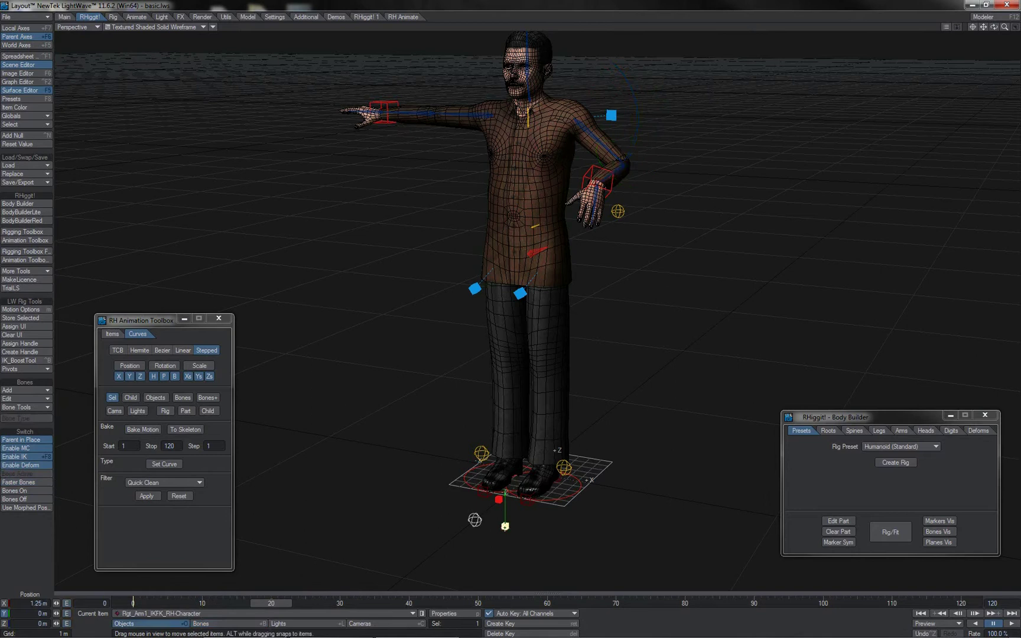
pyautogui.click(498, 501)
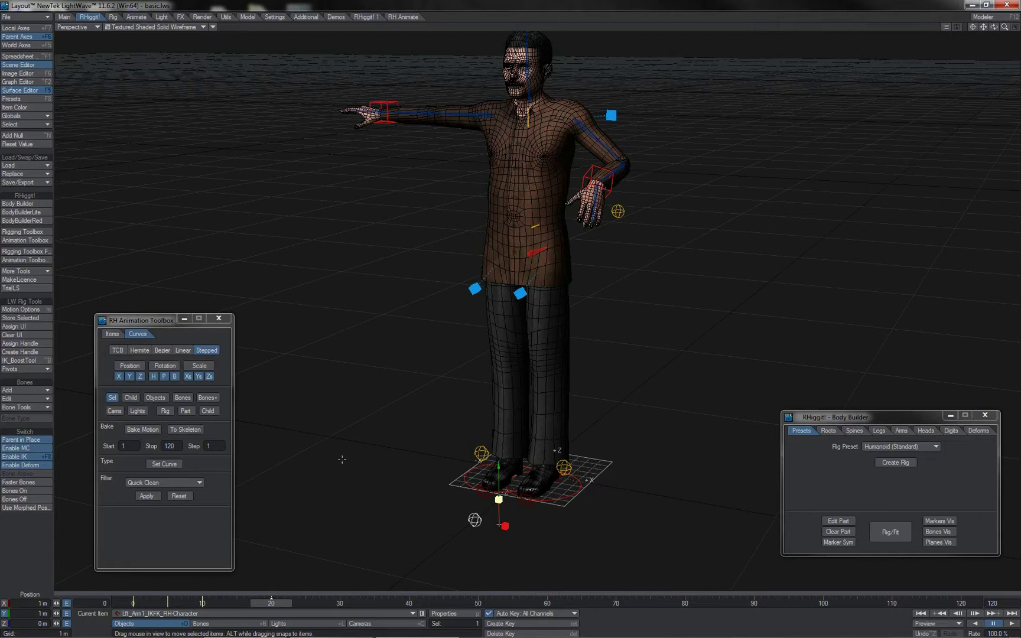
pyautogui.click(474, 518)
pyautogui.click(131, 398)
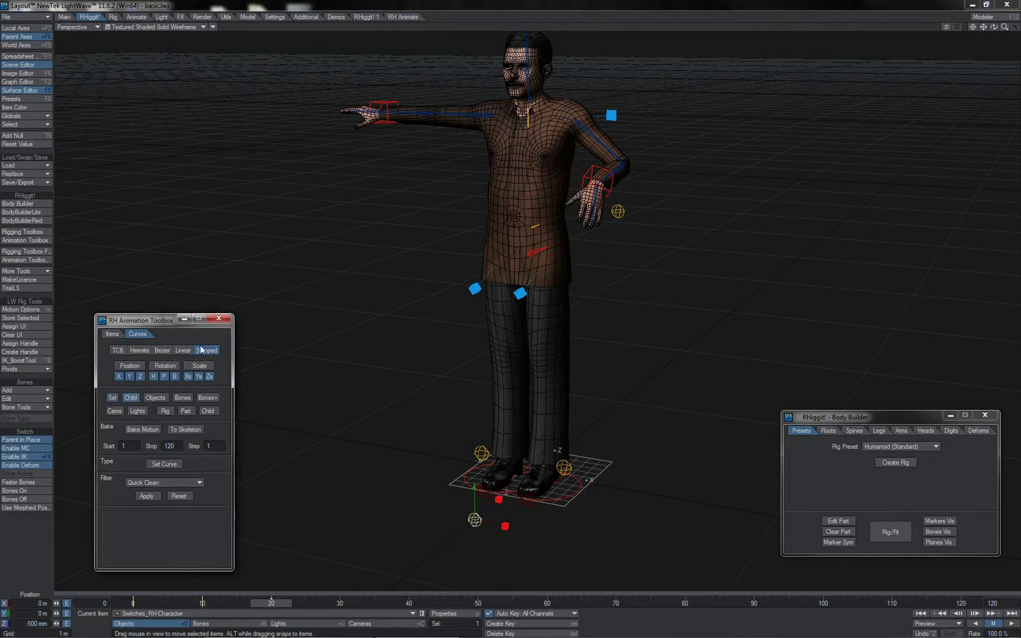
pyautogui.click(203, 351)
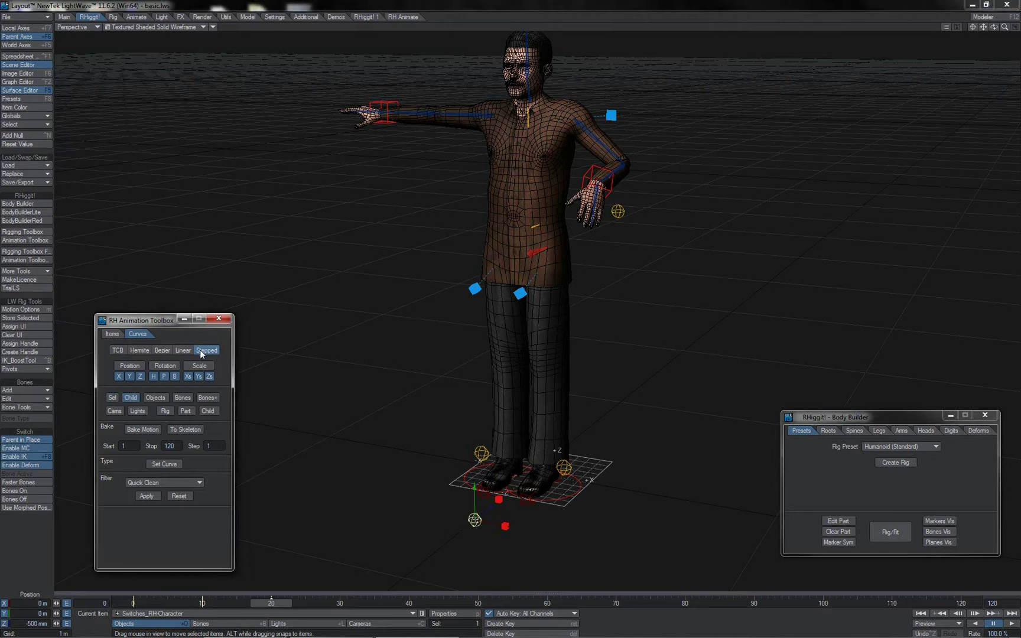
pyautogui.click(165, 463)
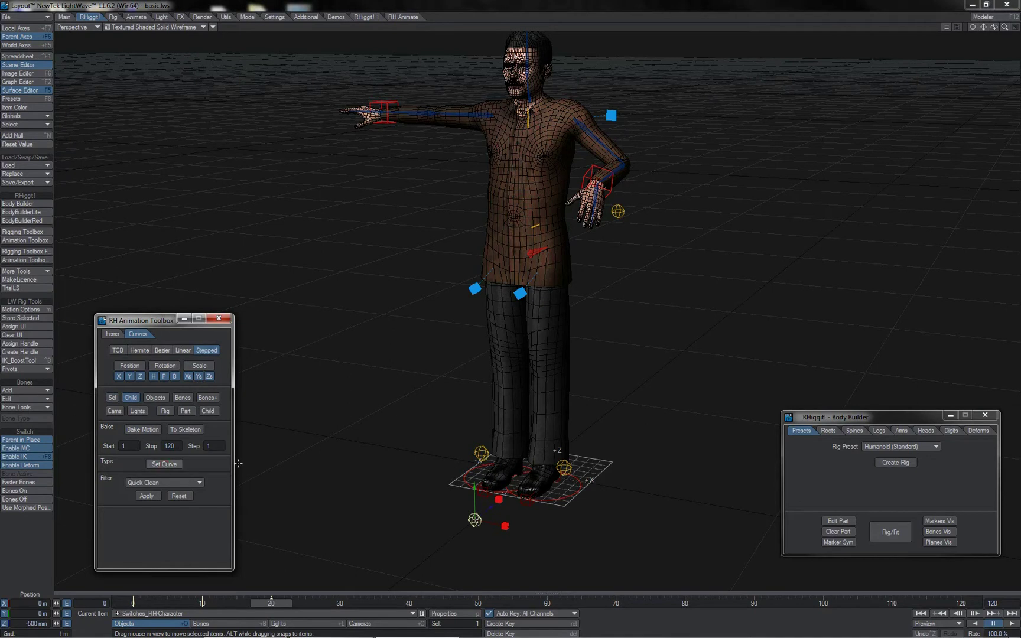
# Select the left and right arm IK/FK switches in turn on frame 20 to examine their positions and keyframes.
pyautogui.click(499, 500)
pyautogui.click(506, 526)
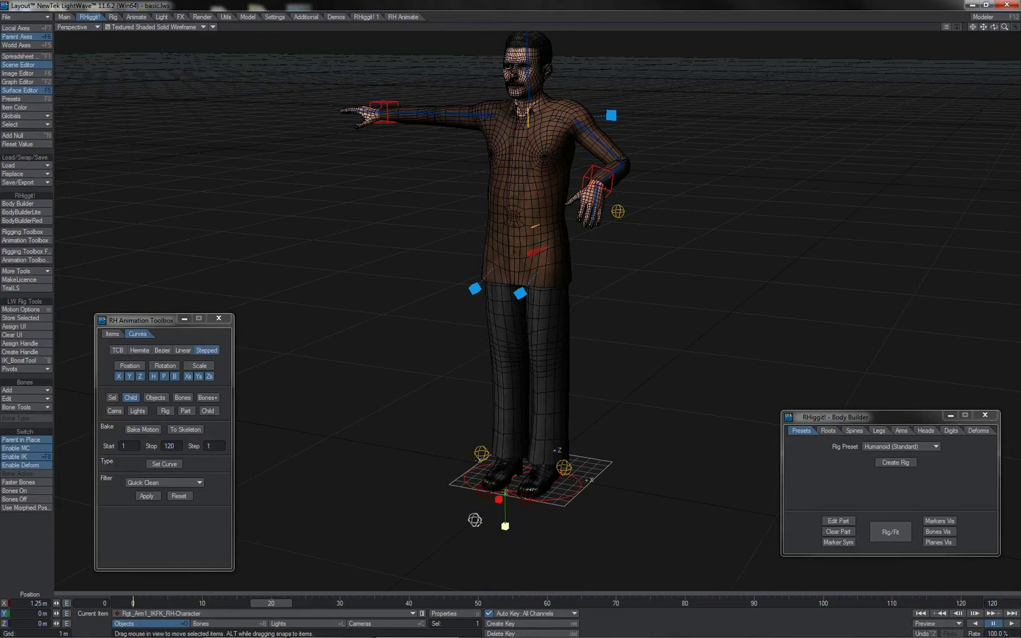
pyautogui.click(499, 500)
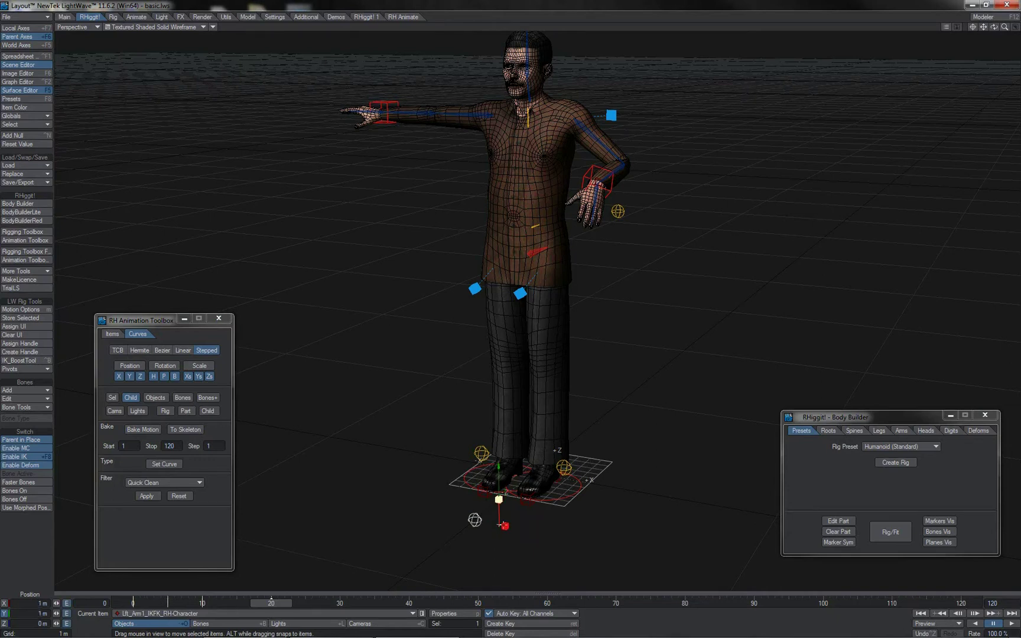
pyautogui.click(506, 526)
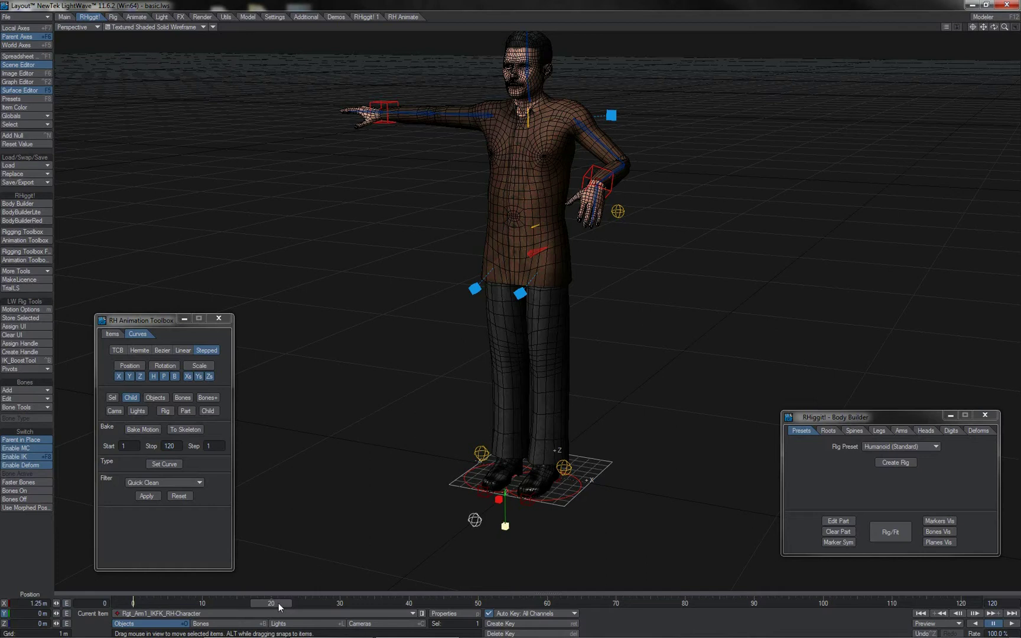
# Copy the whole rig's pose from frame 17 and paste it on frame 30.
pyautogui.moveTo(282, 606); pyautogui.dragTo(250, 606)
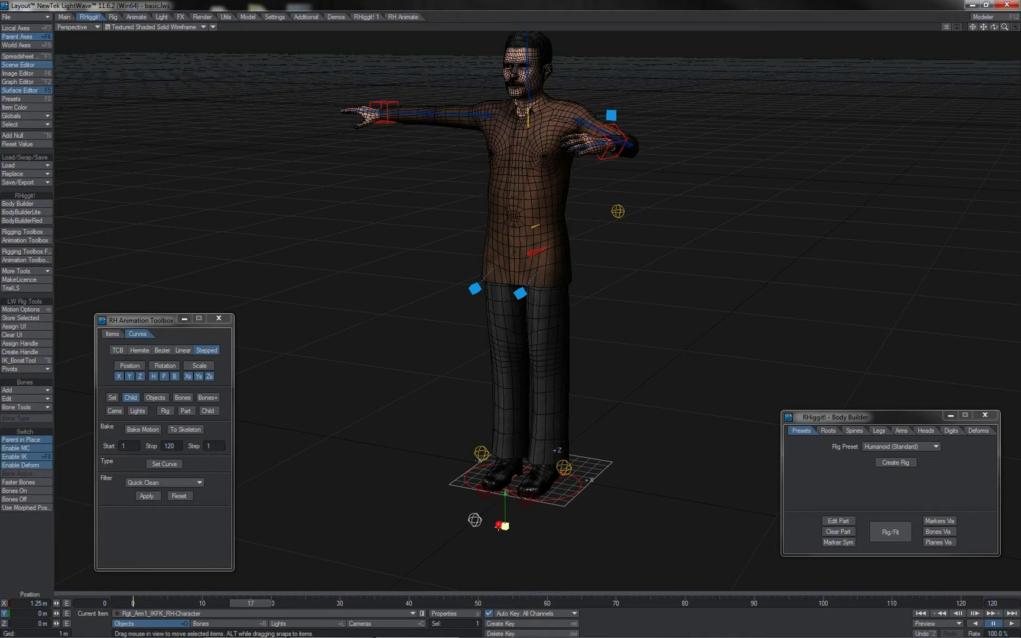
pyautogui.click(498, 527)
pyautogui.click(499, 525)
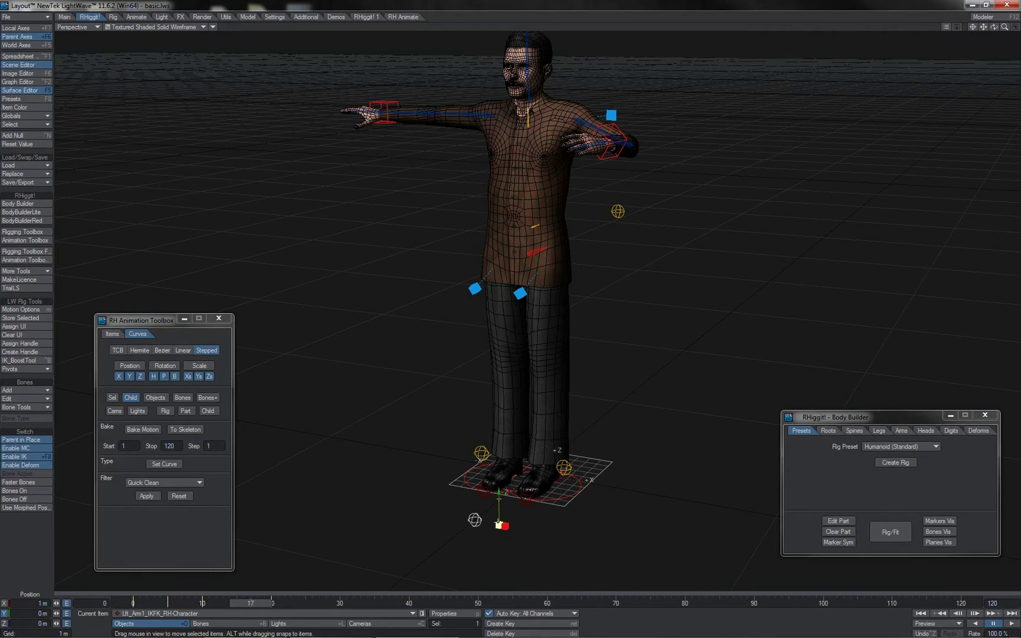
pyautogui.click(164, 411)
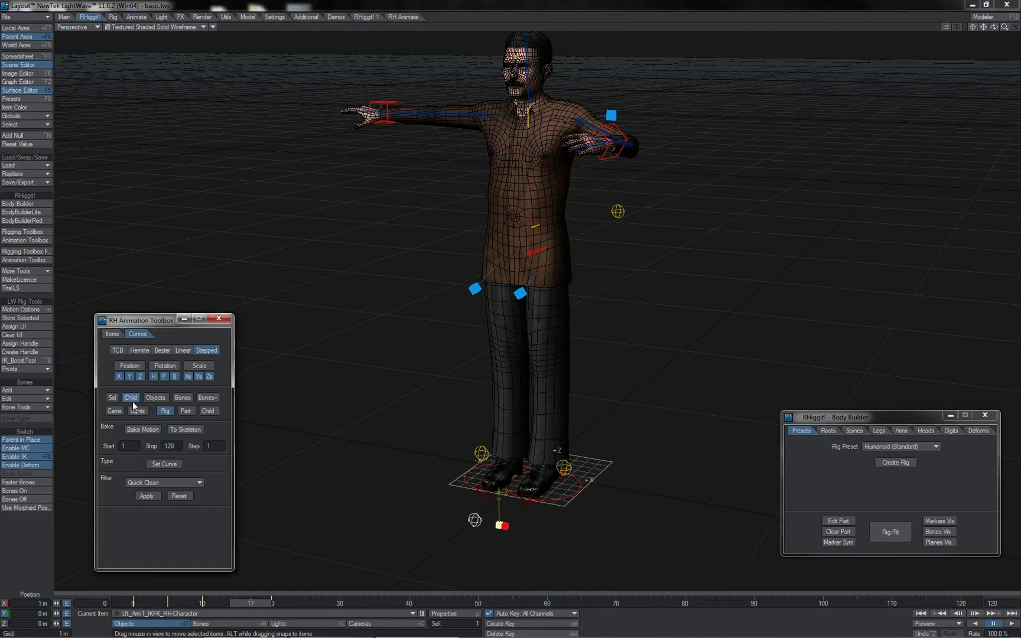
pyautogui.click(112, 335)
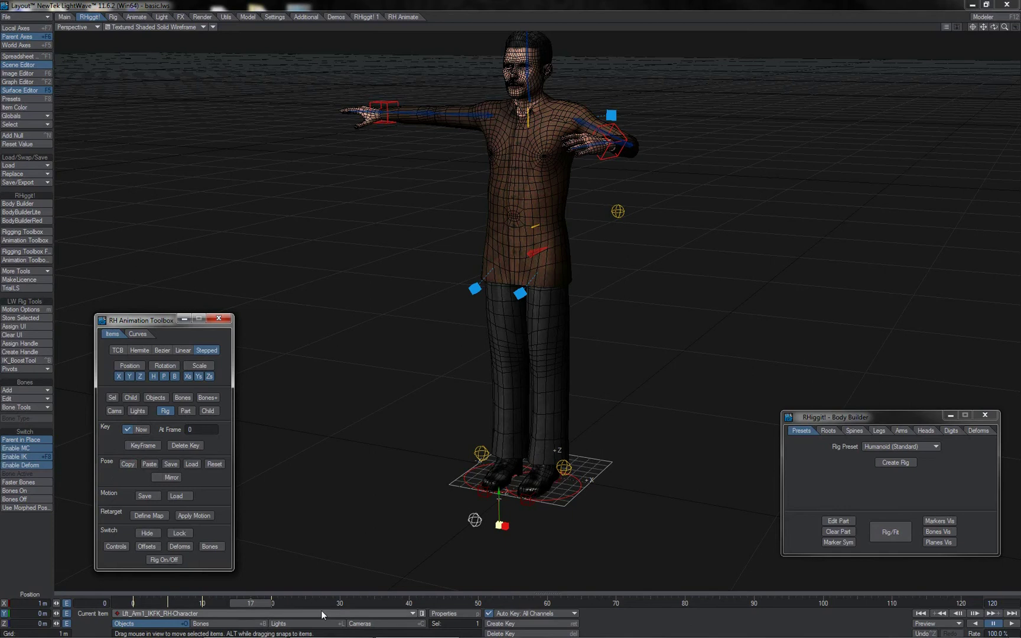
pyautogui.click(343, 603)
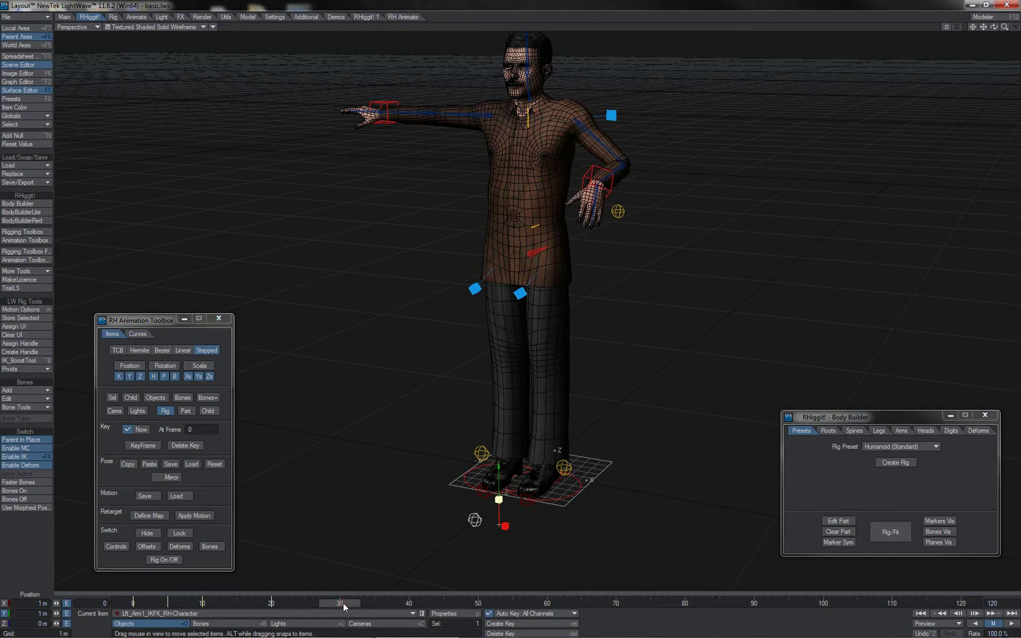
pyautogui.click(151, 465)
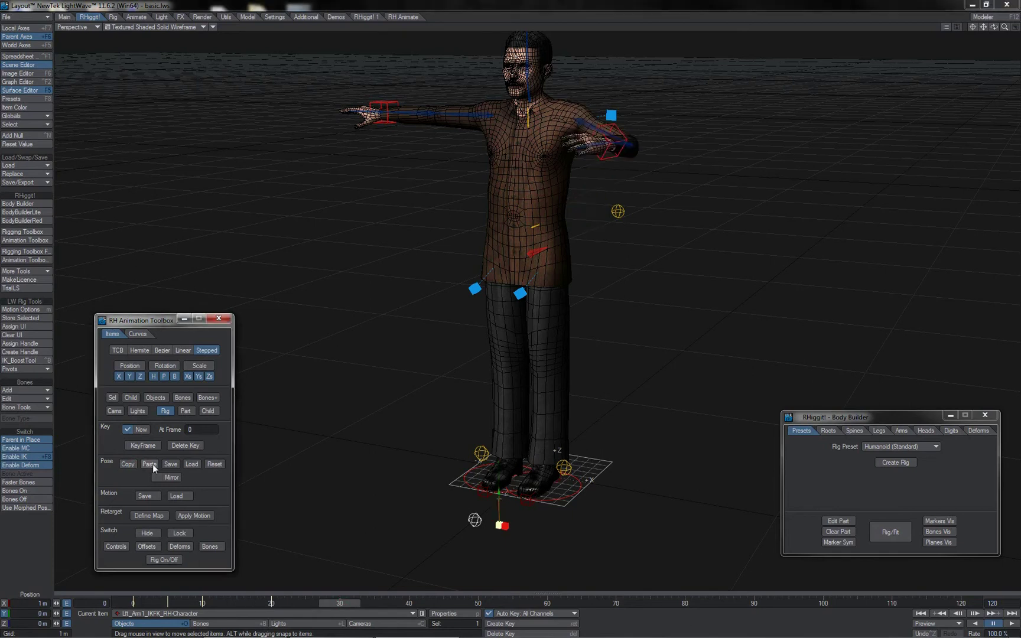